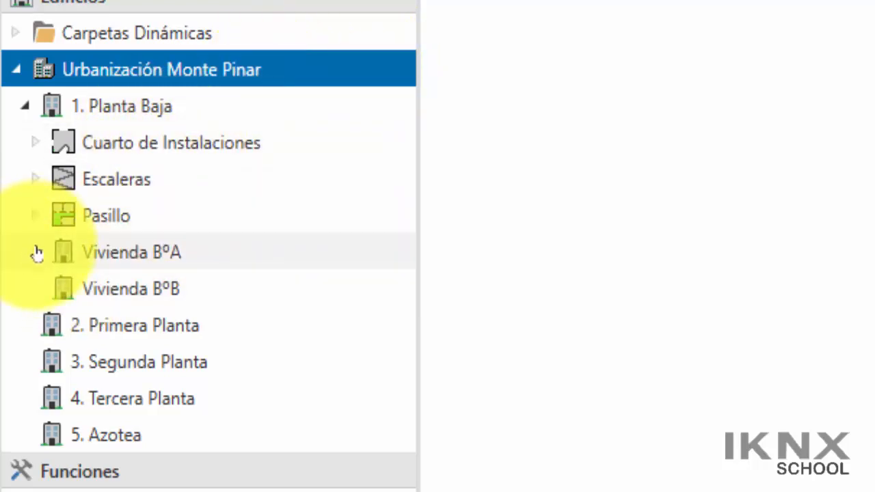
Step: Expand Vivienda BºA and its Baño, and view the parameters of devices 1.1.1 US/U 2.2 and 1.1.2 6151/11
left_click(37, 253)
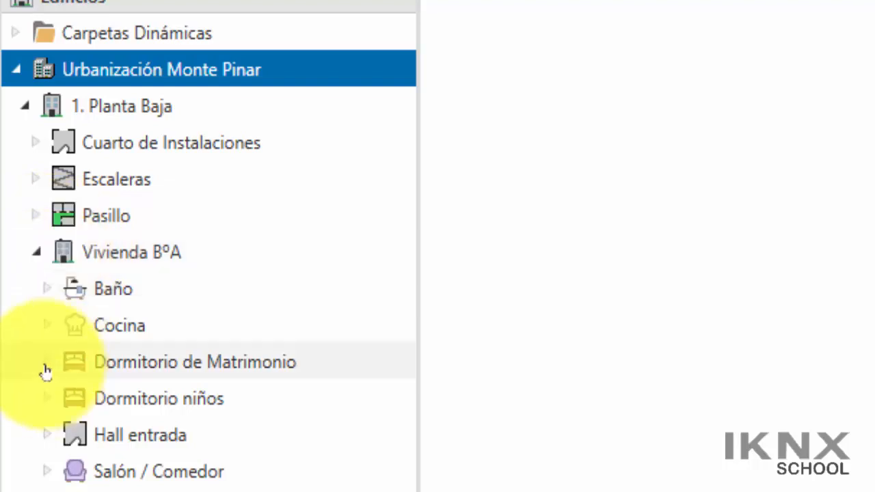
left_click(46, 290)
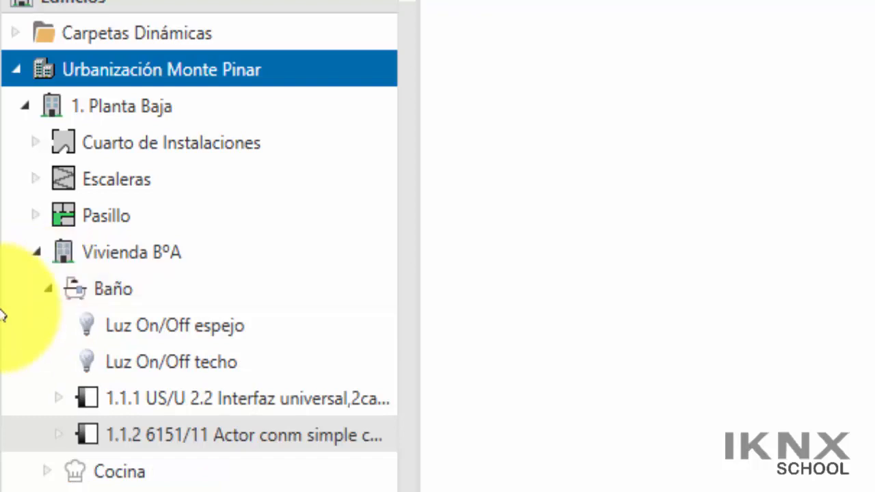
left_click(274, 402)
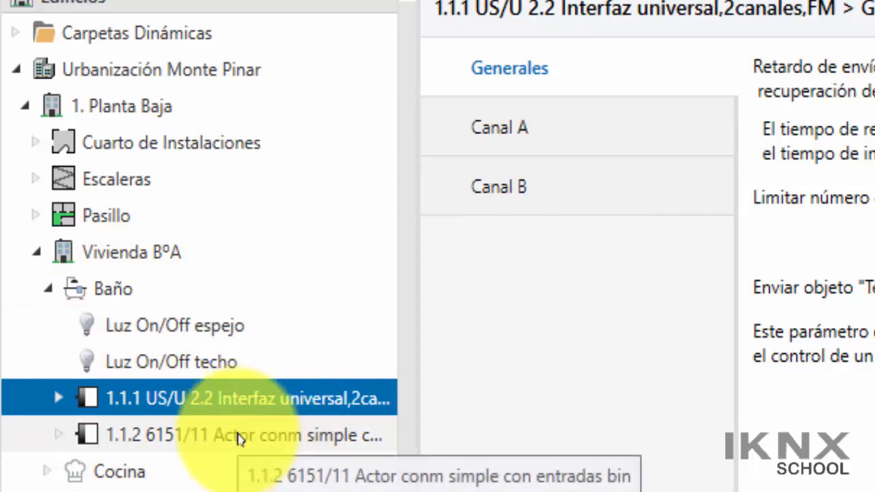
left_click(239, 437)
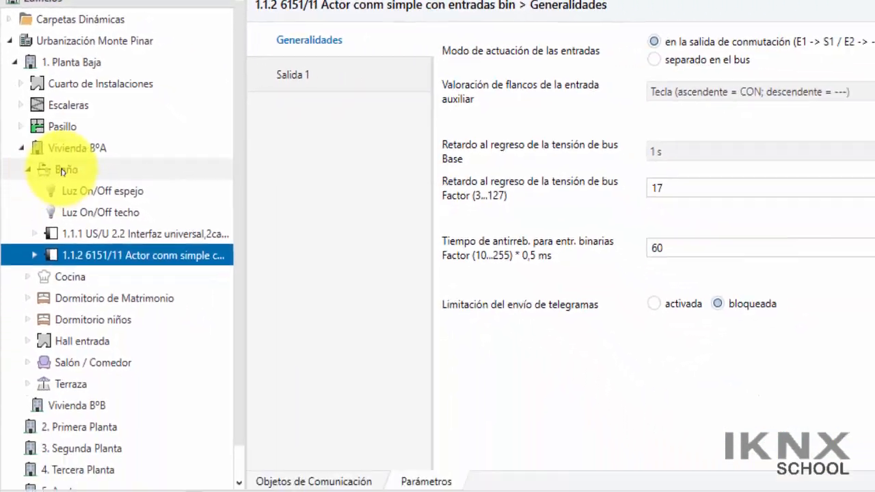
left_click(106, 290)
right_click(106, 289)
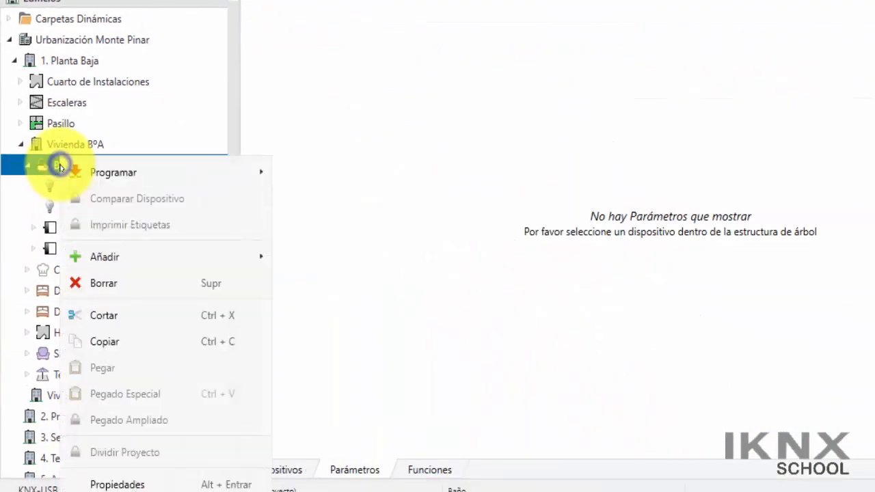
mouse_move(148, 257)
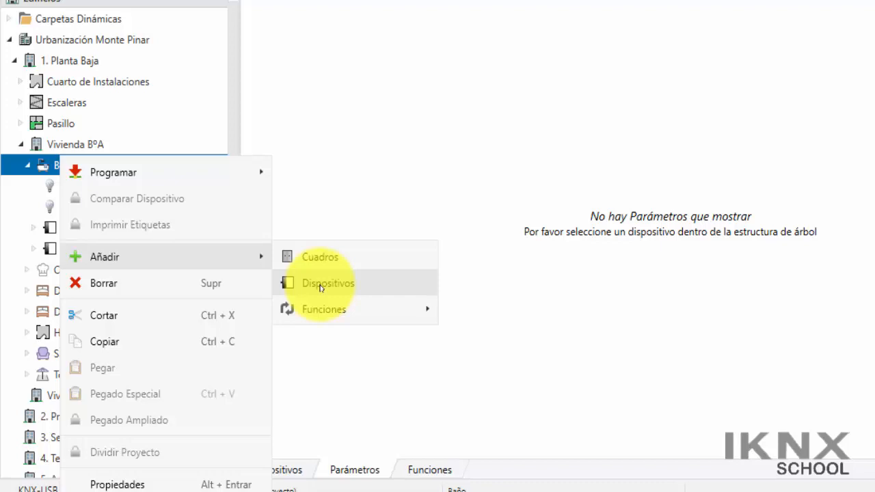
left_click(354, 136)
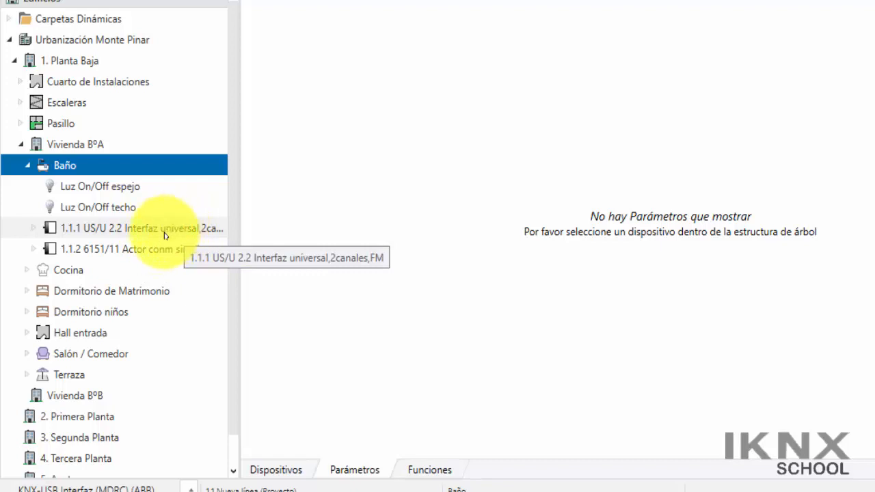
Step: Compare the general parameters of the 1.1.1 universal interface and the 1.1.2 switch actuator in Baño
left_click(94, 231)
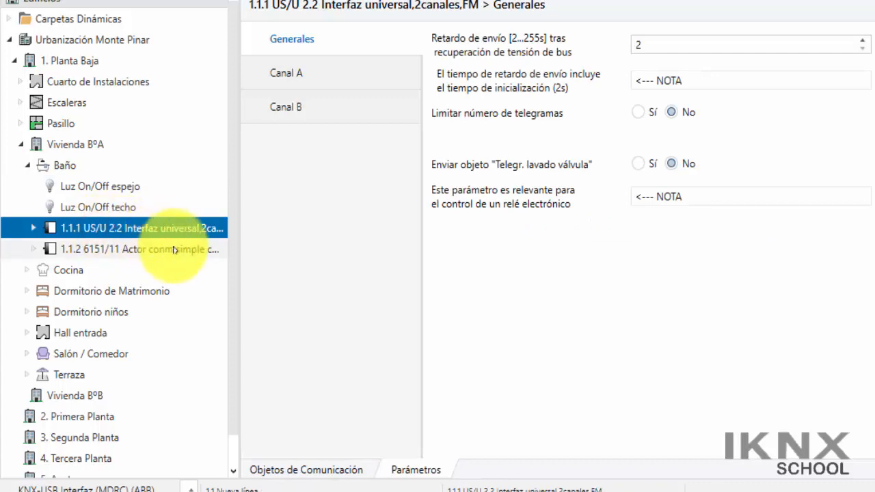
left_click(173, 251)
left_click(162, 229)
left_click(154, 250)
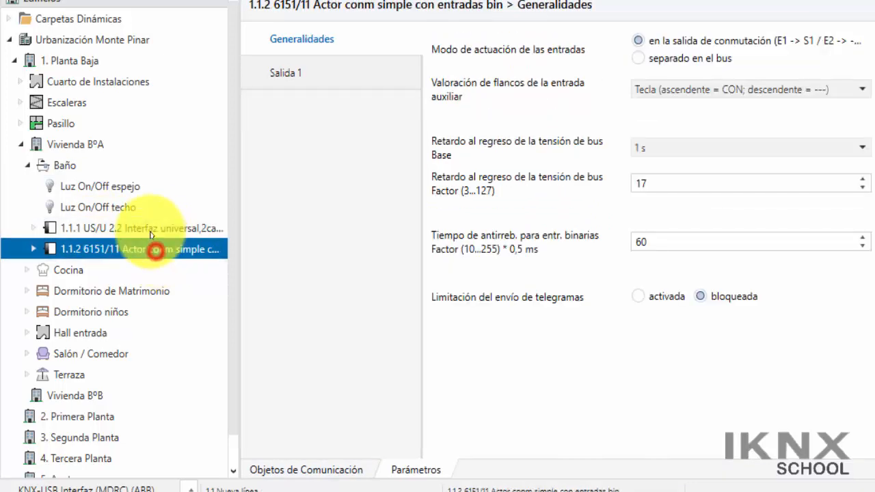
left_click(152, 227)
left_click(157, 252)
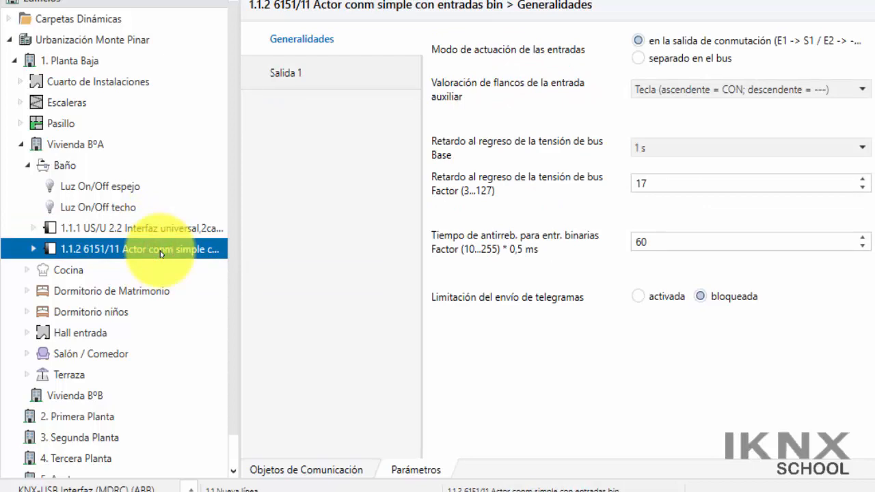
left_click(164, 227)
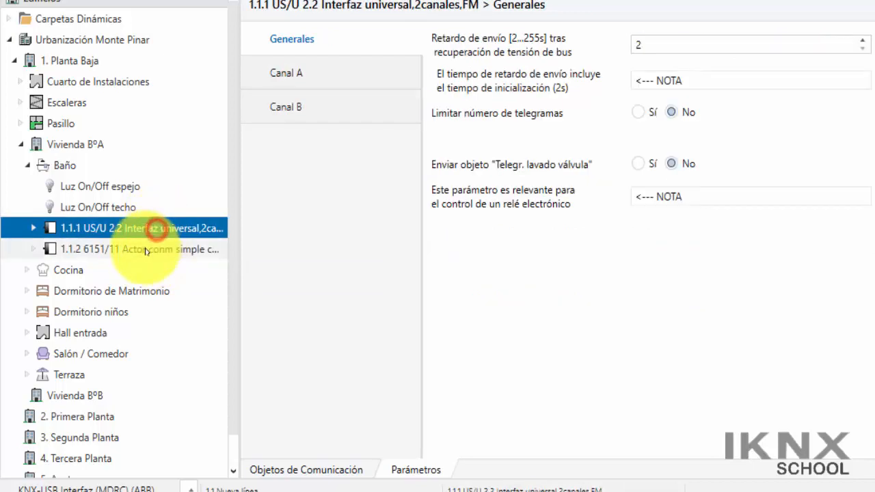
left_click(145, 247)
left_click(160, 228)
left_click(148, 250)
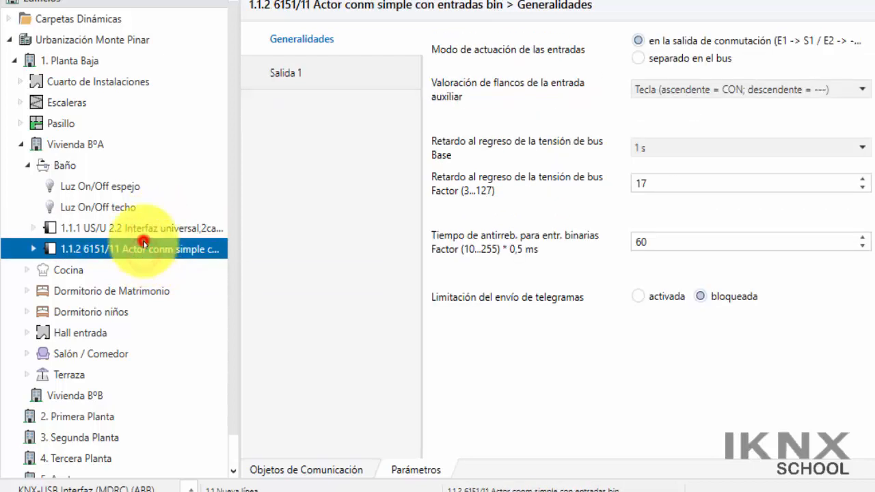
left_click(147, 230)
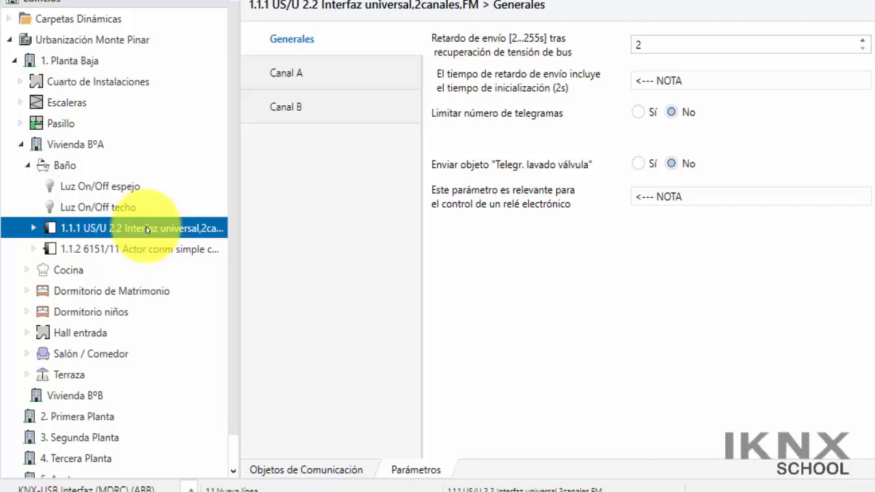
left_click(184, 250)
left_click(180, 226)
left_click(184, 243)
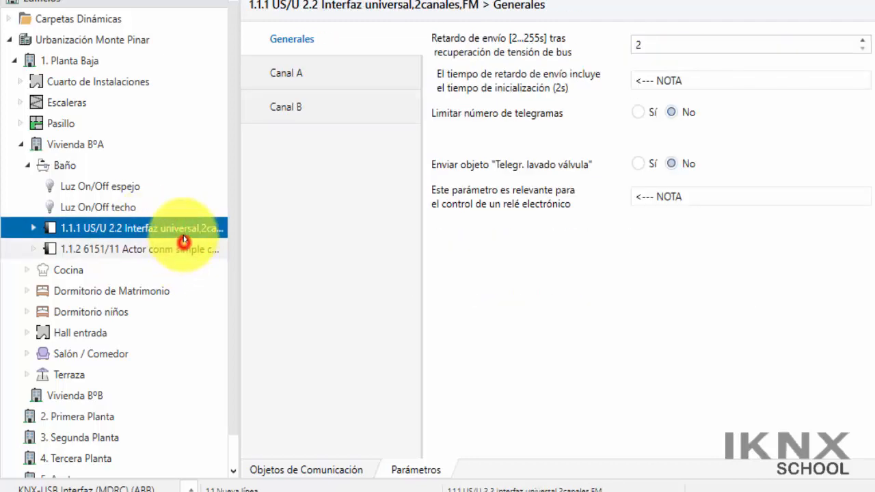
Step: Set the channel function of Canal A on the 1.1.1 US/U 2.2 universal interface to Sensor de conmutación
left_click(183, 231)
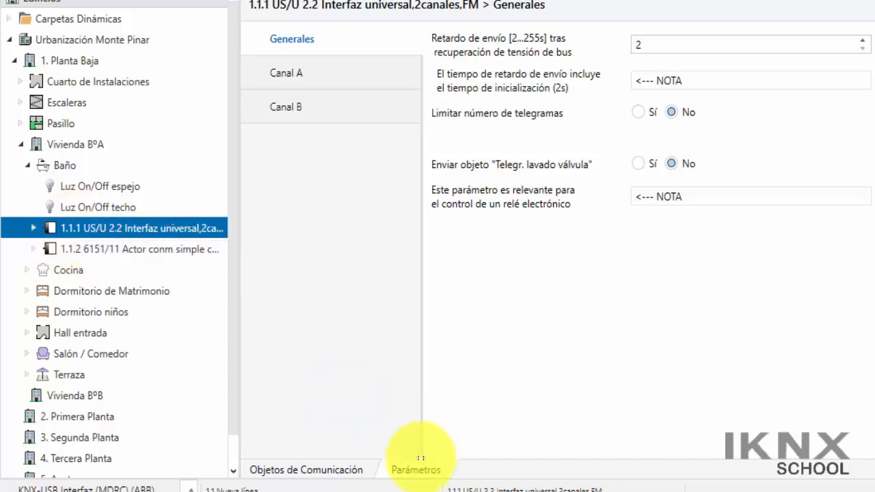
left_click(417, 469)
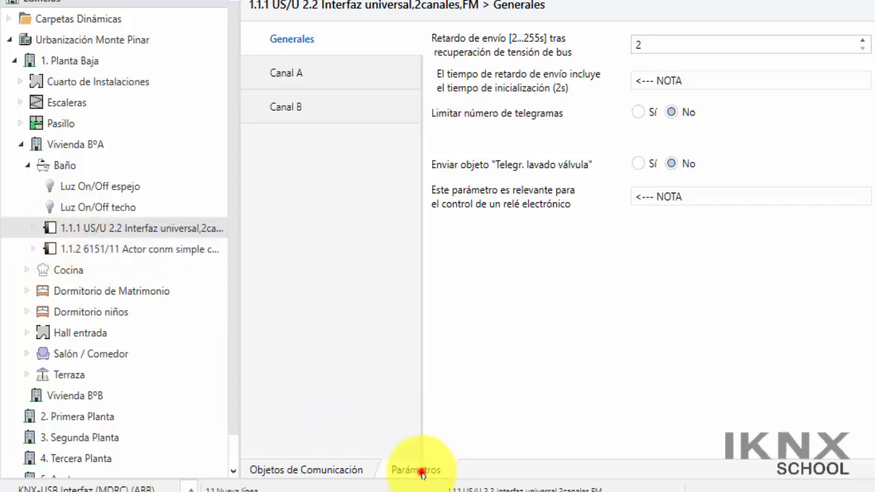
left_click(317, 73)
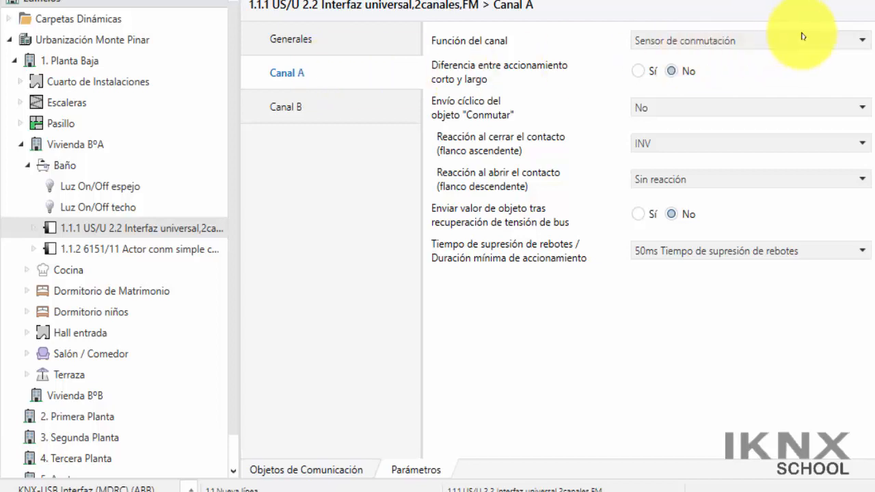
left_click(845, 40)
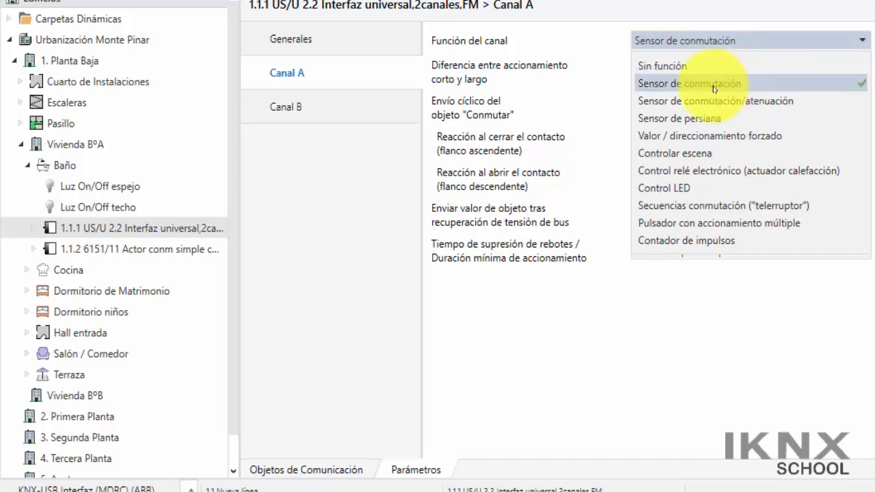
left_click(713, 86)
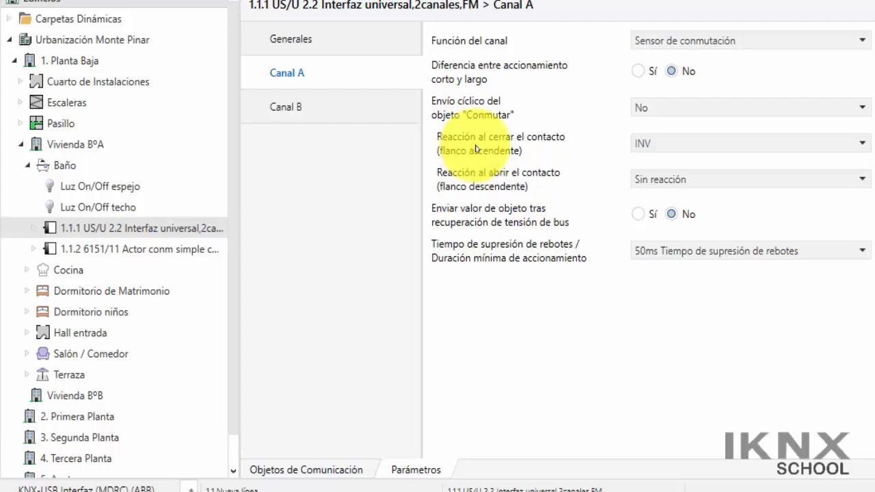
Step: Set Canal A's reaction on closing the contact to INV and on opening the contact to Sin reacción
left_click(687, 141)
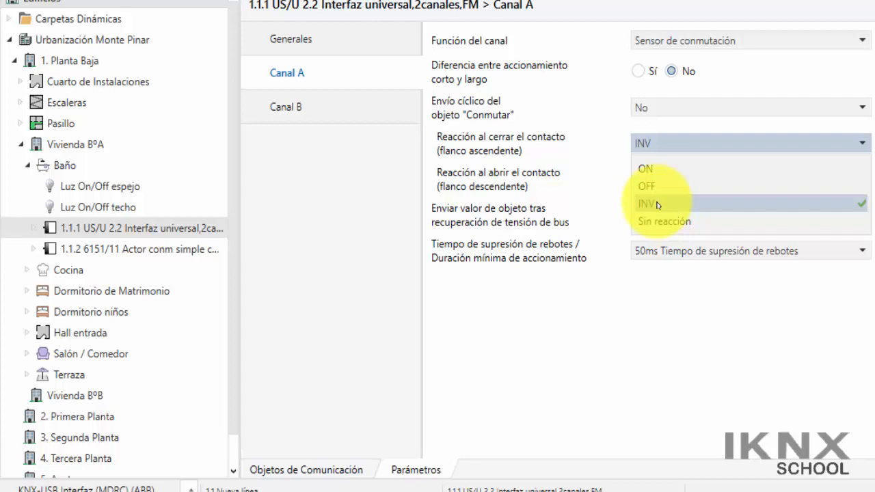
left_click(656, 204)
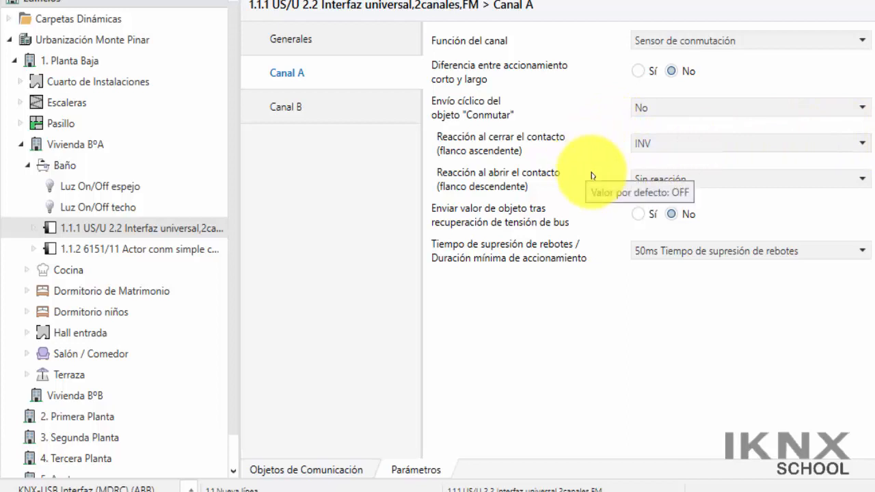
left_click(724, 180)
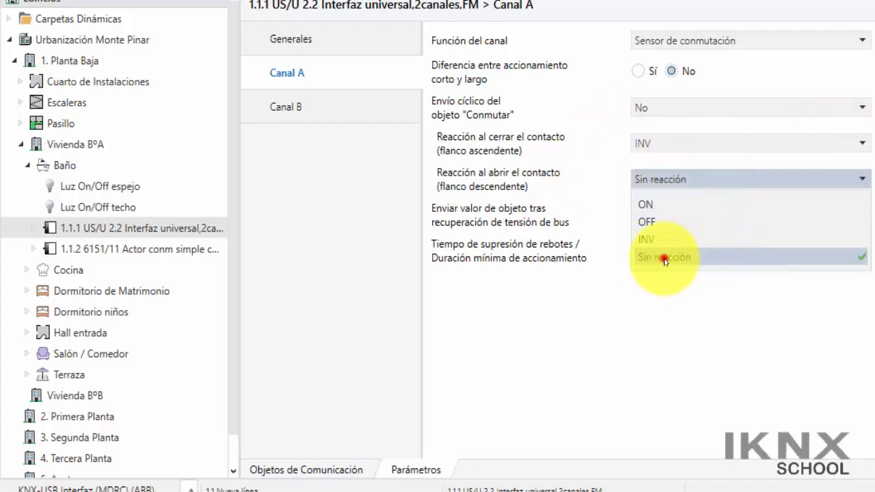
left_click(664, 258)
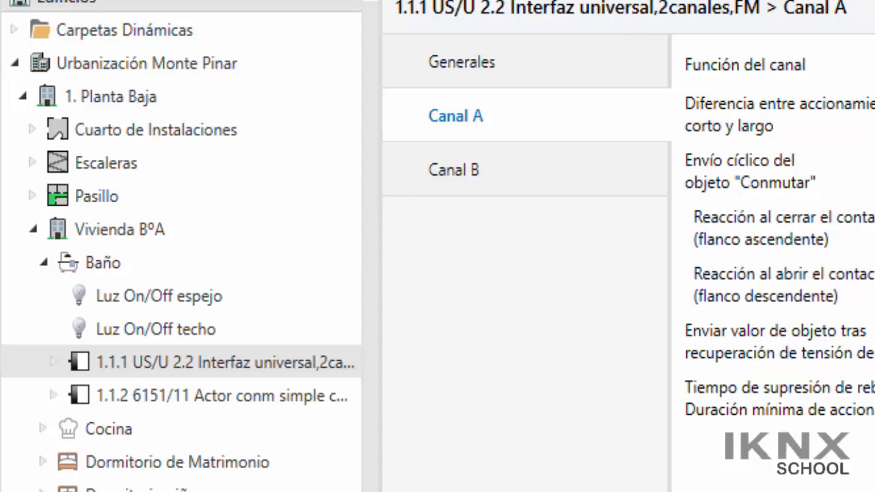
Step: Review the Generalidades parameters of the 1.1.2 6151/11 actuator, including the edge evaluation options for the auxiliary input
left_click(260, 399)
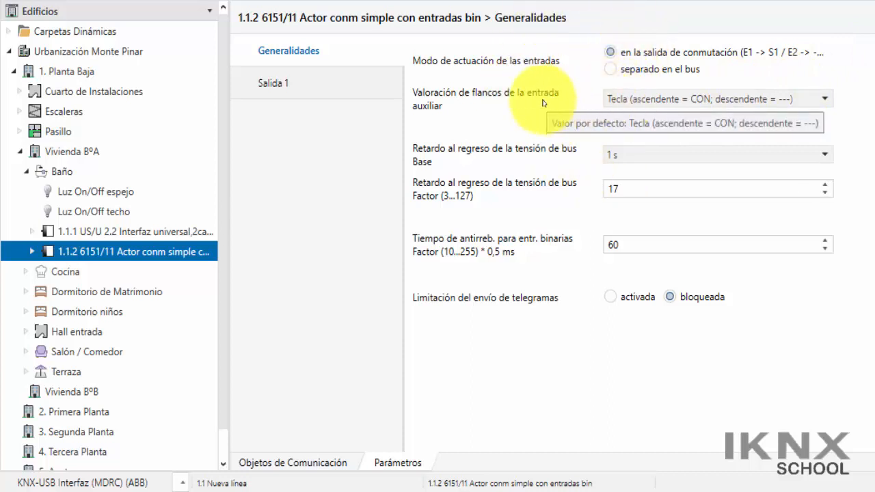
left_click(815, 101)
left_click(816, 101)
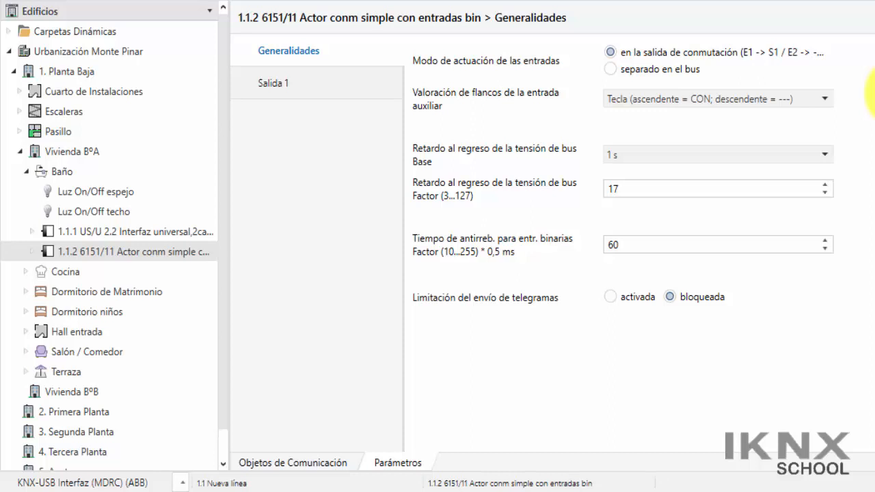
Step: Set the Respuesta parameter of Salida 1 on the 1.1.2 actuator to ninguna
left_click(294, 89)
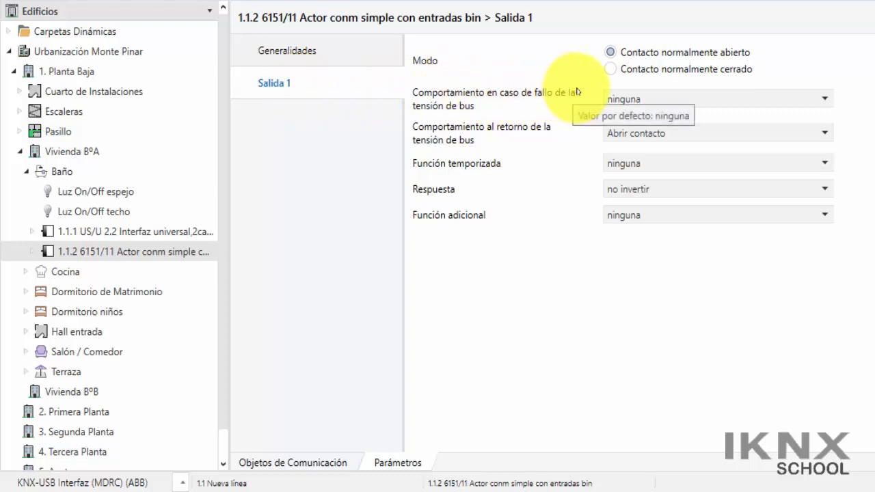
left_click(673, 189)
left_click(618, 218)
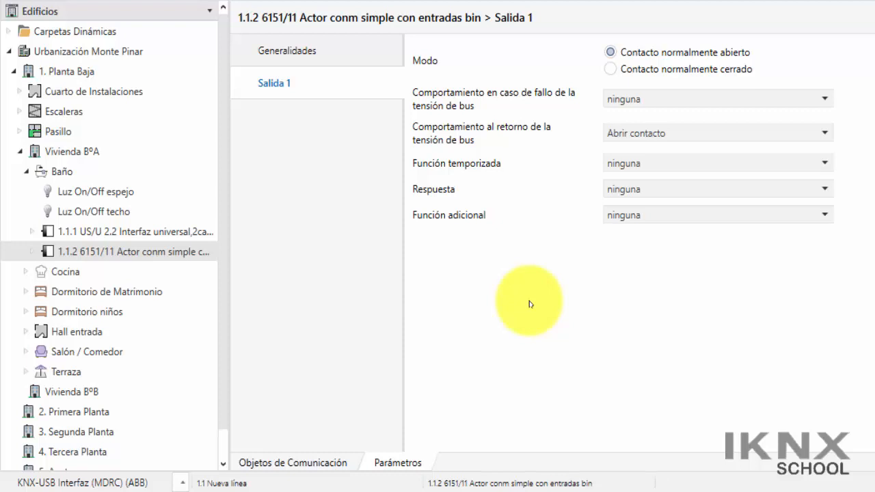
Step: Set the Respuesta parameter of Salida 1 to no invertir and review its available options
left_click(666, 190)
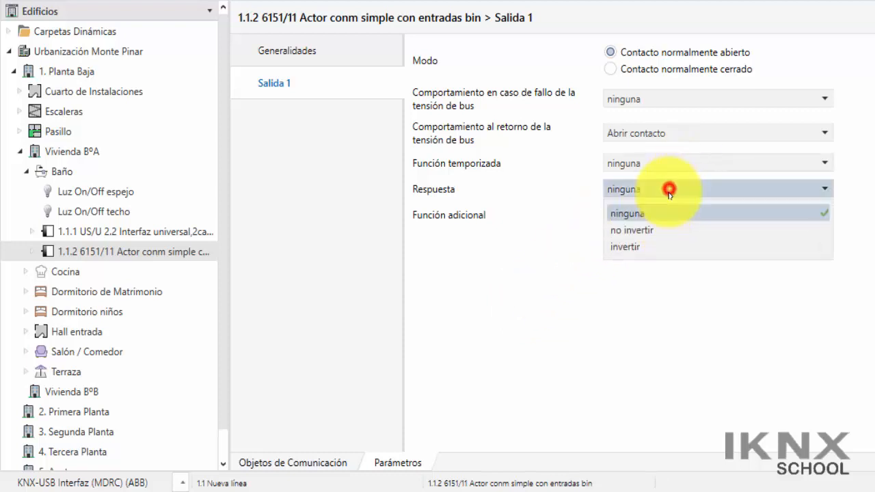
left_click(657, 231)
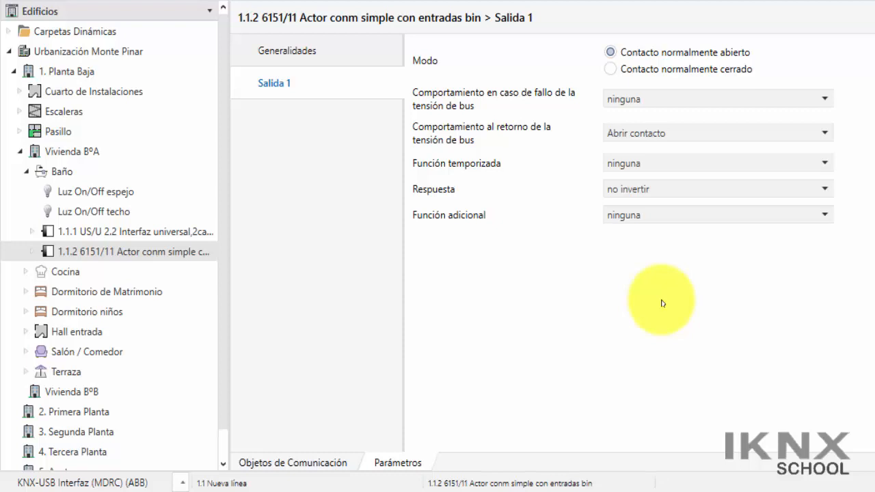
left_click(655, 189)
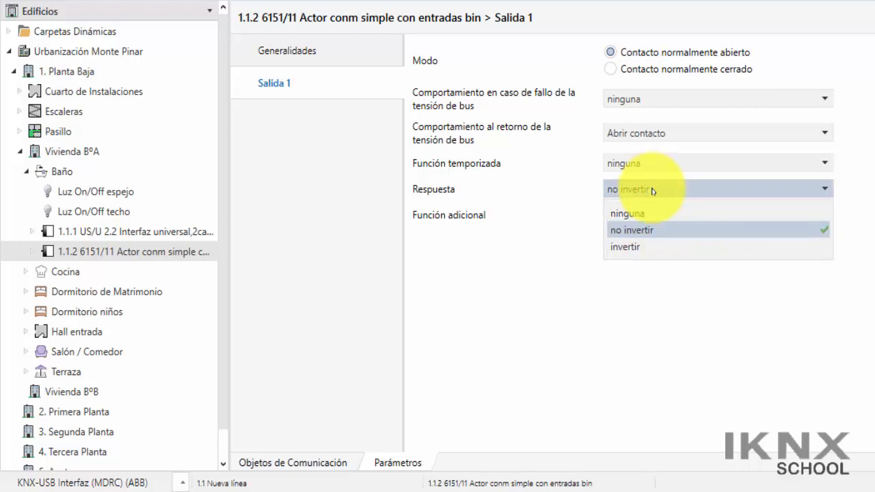
left_click(653, 191)
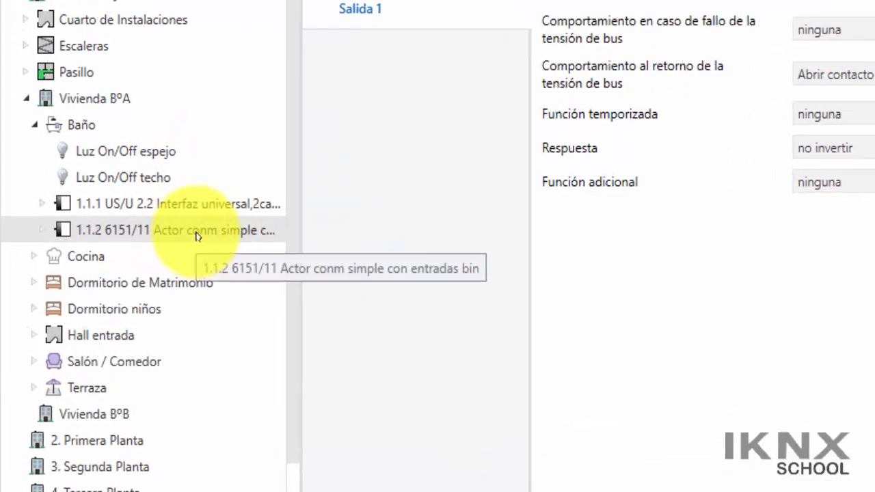
Step: Expand the communication objects of devices 1.1.1 and 1.1.2 with full names readable, and select 0: Entrada A - Bloquear
left_click(43, 202)
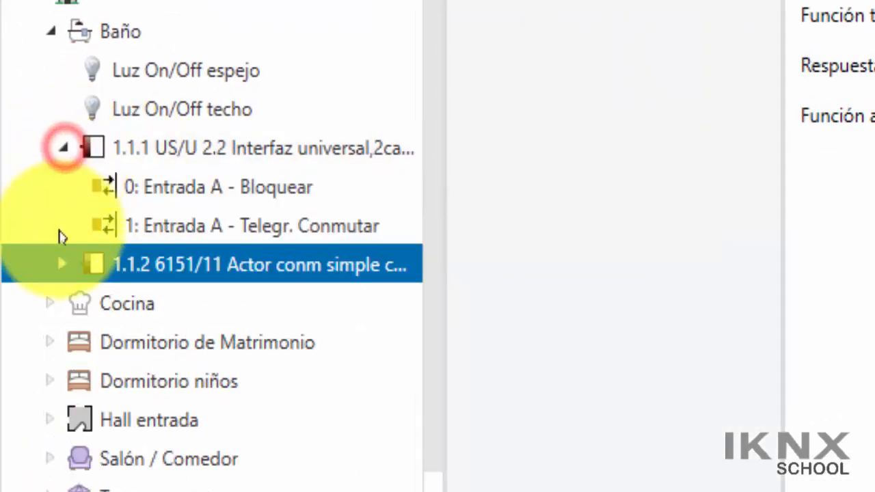
left_click(61, 265)
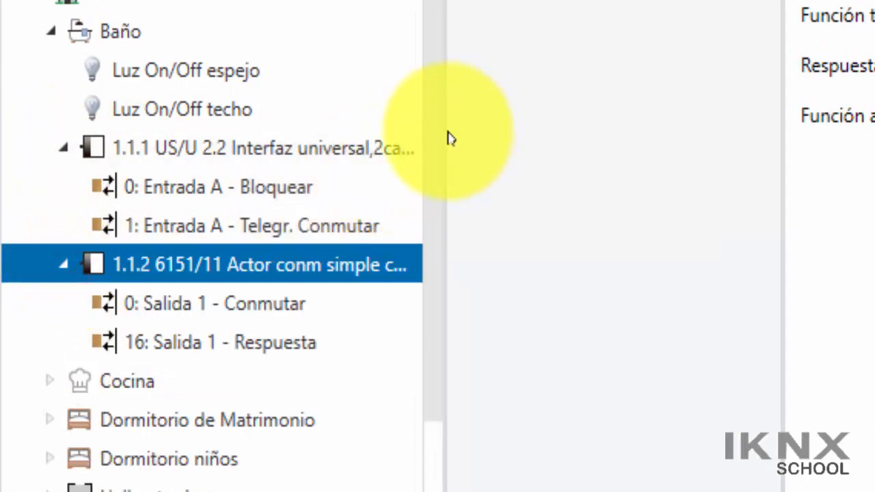
left_click_drag(446, 131, 561, 129)
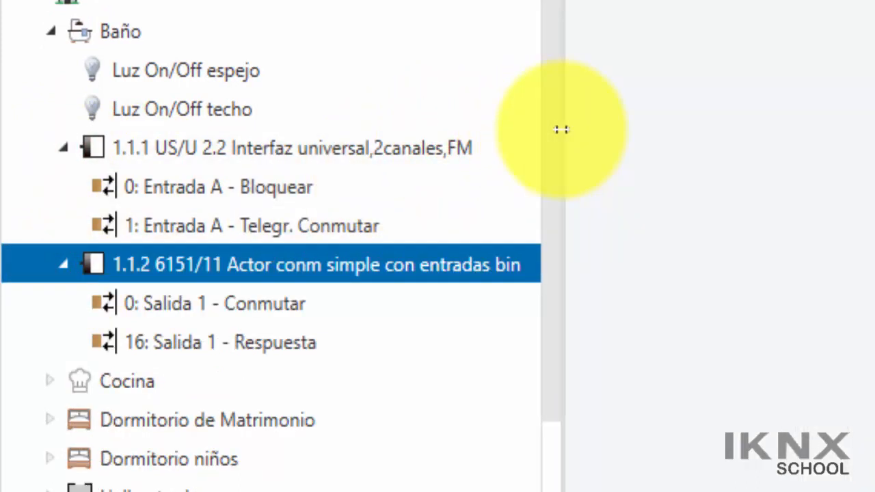
left_click(258, 186)
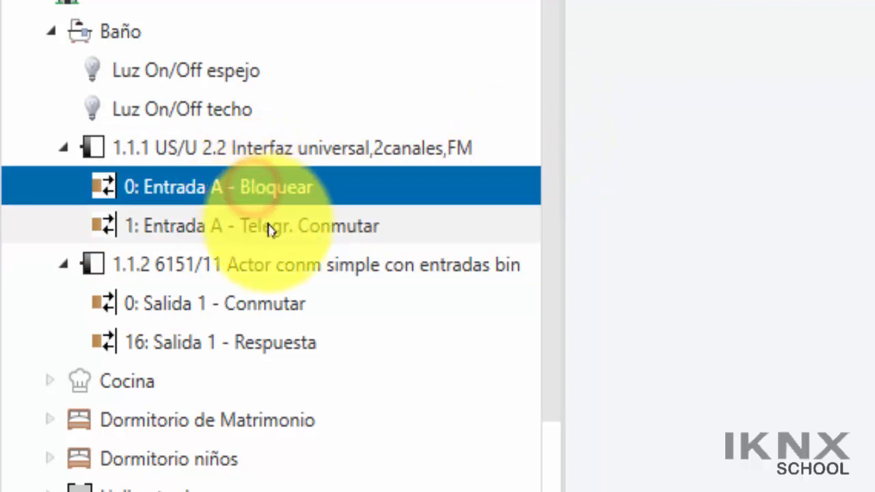
Step: Open a Direcciones de Grupo panel beside Edificios, and widen the panel and its tree column
left_click(270, 229)
left_click(276, 187)
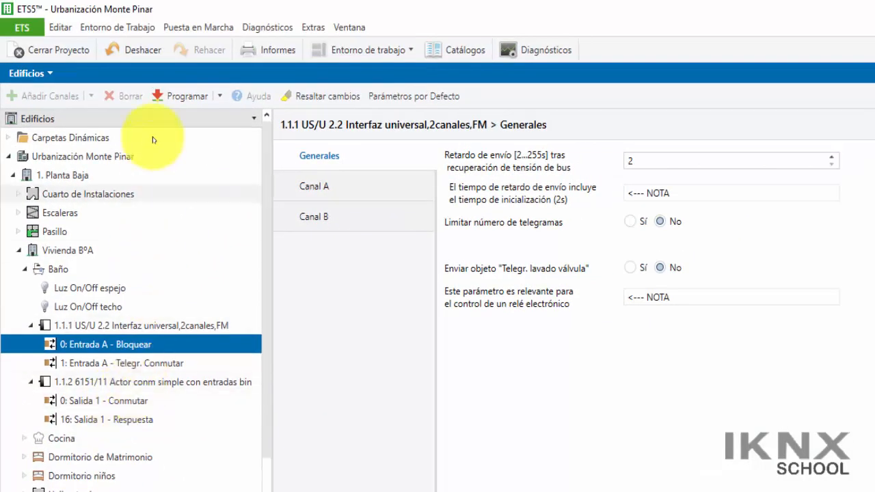
left_click(137, 30)
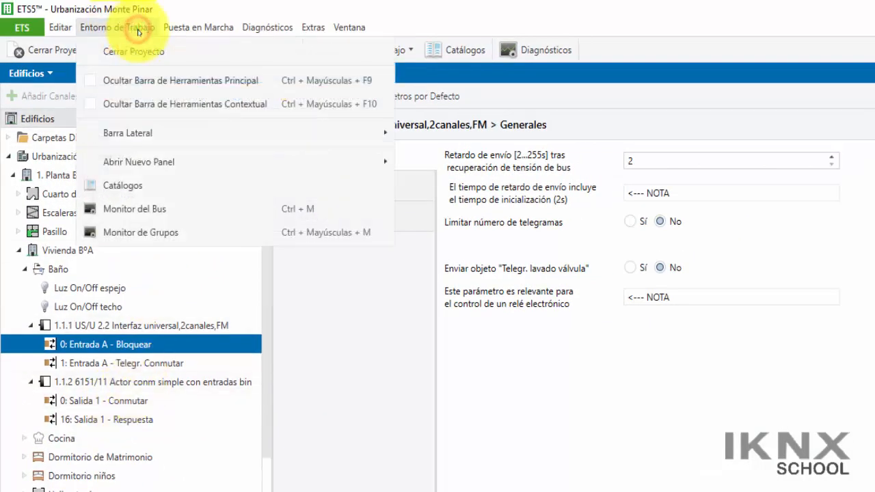
mouse_move(133, 168)
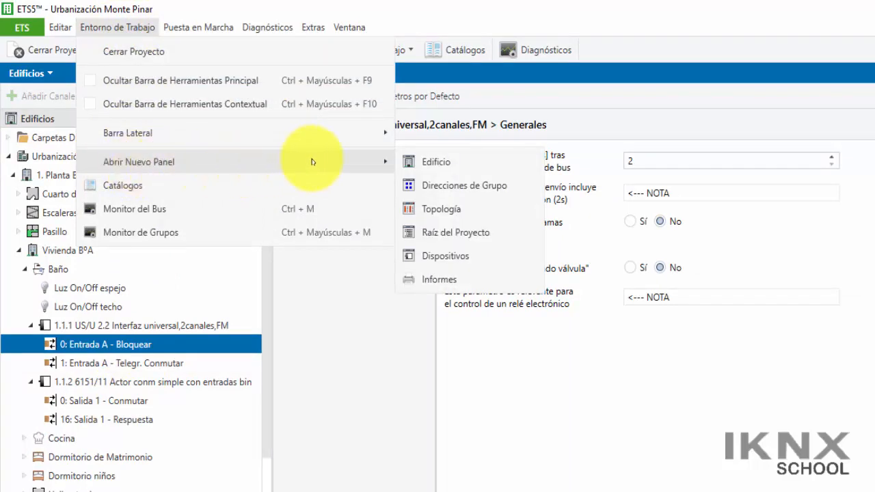
left_click(432, 185)
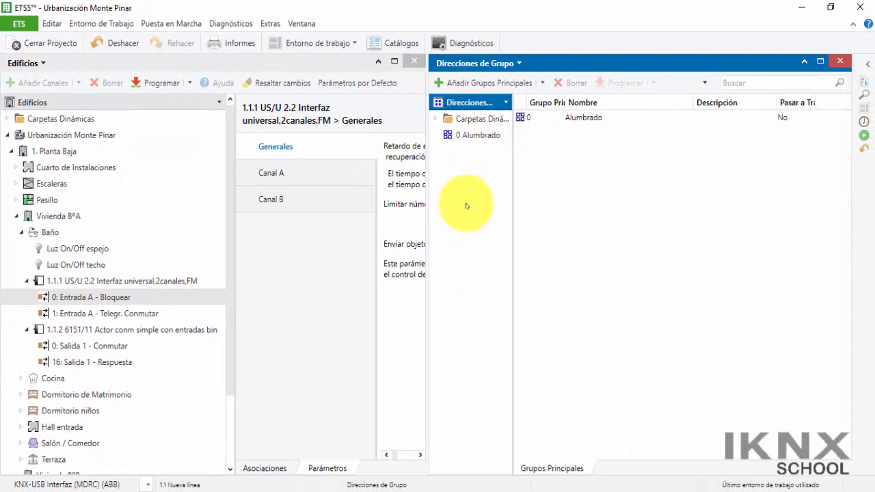
left_click_drag(426, 217, 369, 205)
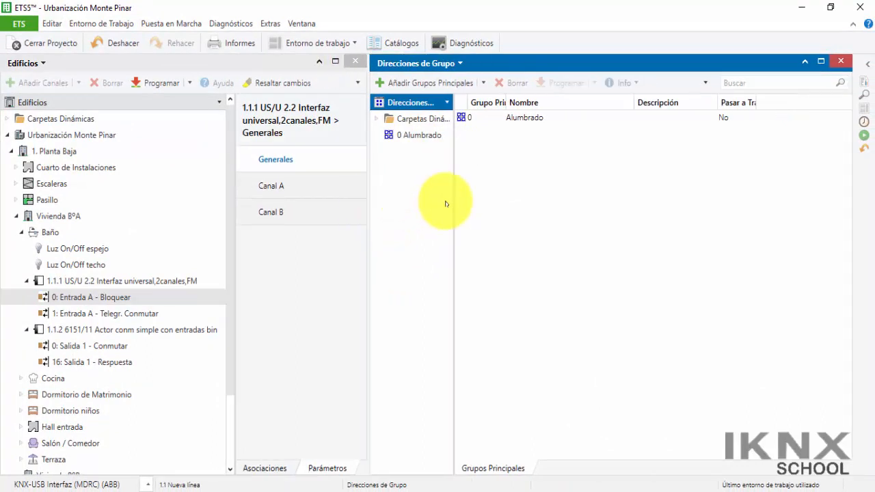
left_click_drag(453, 211, 555, 221)
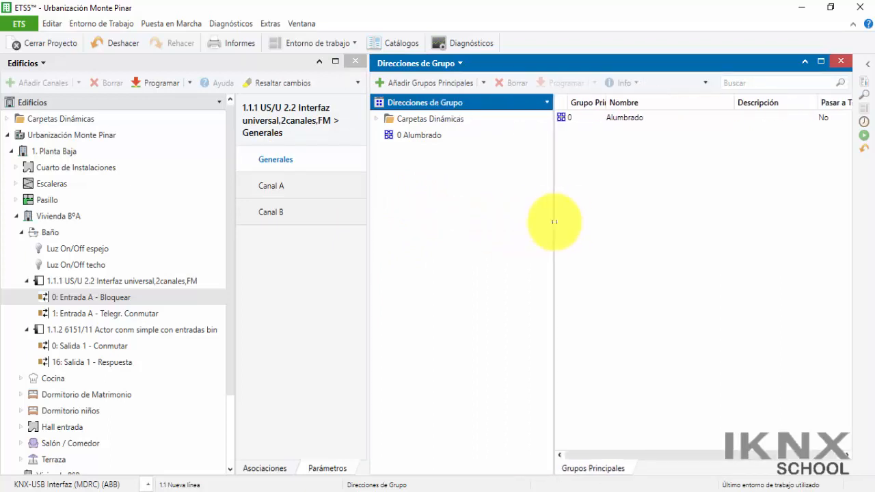
Step: Divide the panels horizontally and place Direcciones de Grupo above Edificios
left_click(330, 43)
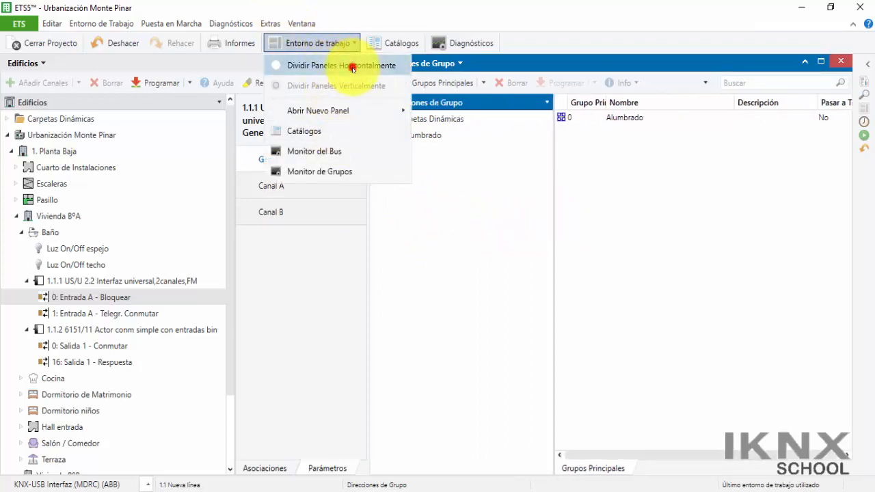
left_click(350, 65)
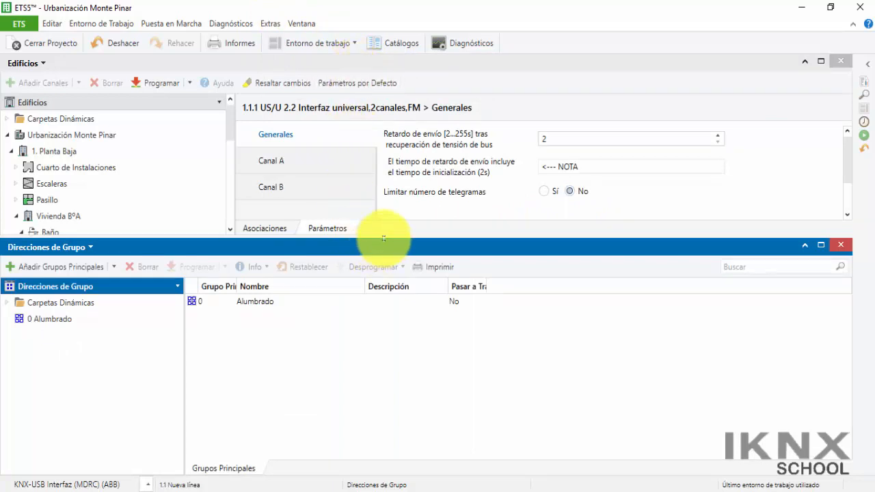
left_click_drag(384, 241, 475, 267)
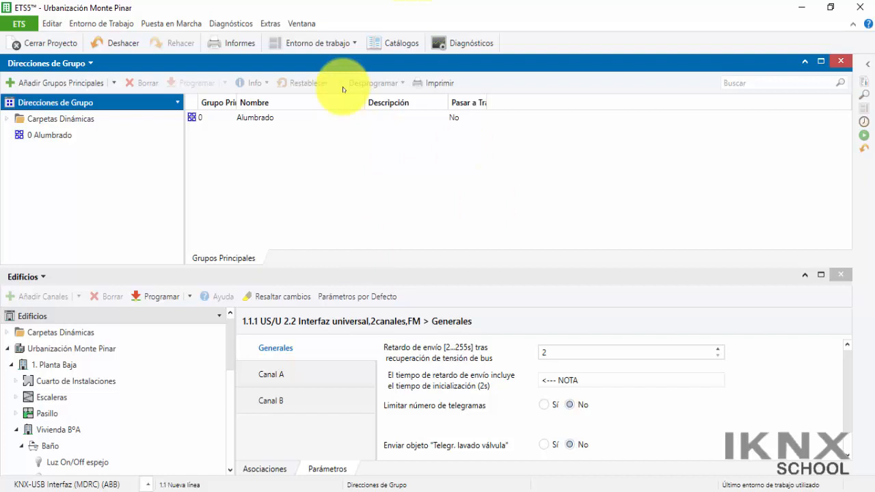
Step: Divide the panels vertically, select the 0 Alumbrado main group and expand the sidebar
left_click(328, 42)
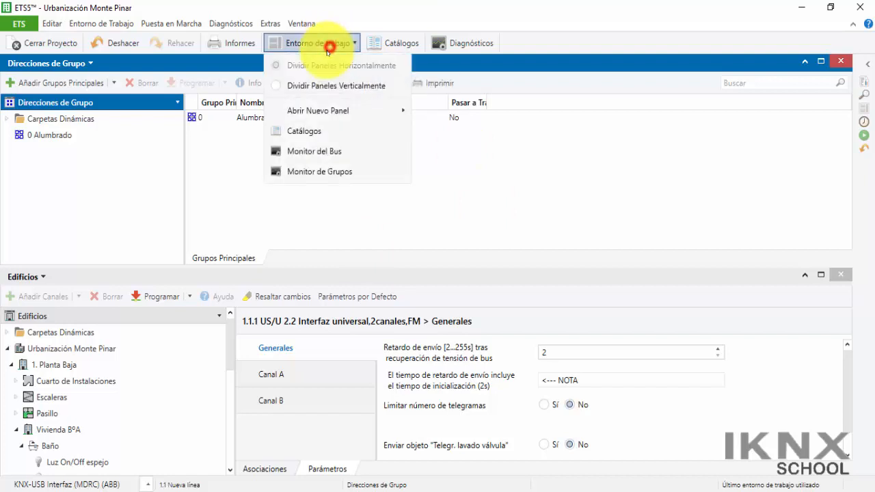
left_click(340, 86)
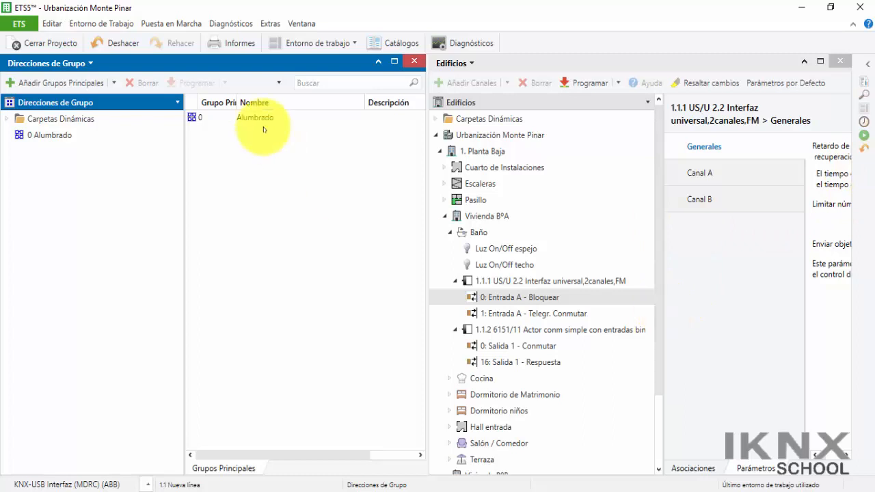
left_click(48, 134)
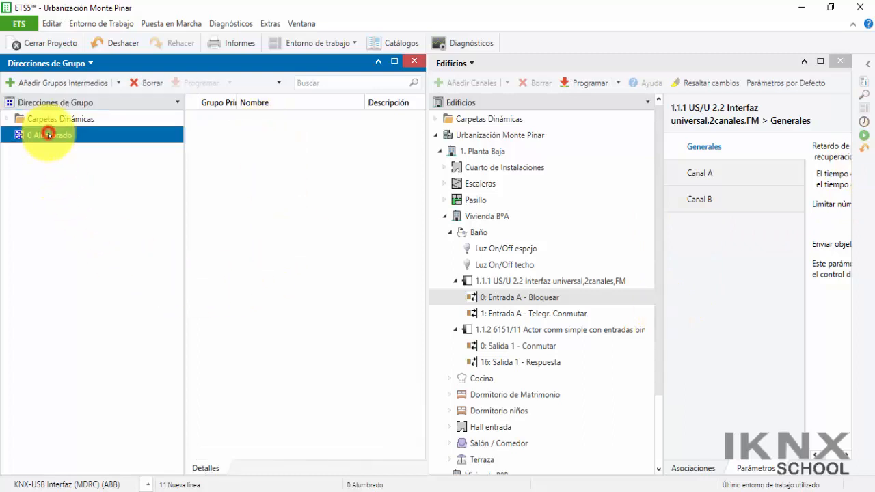
left_click(867, 64)
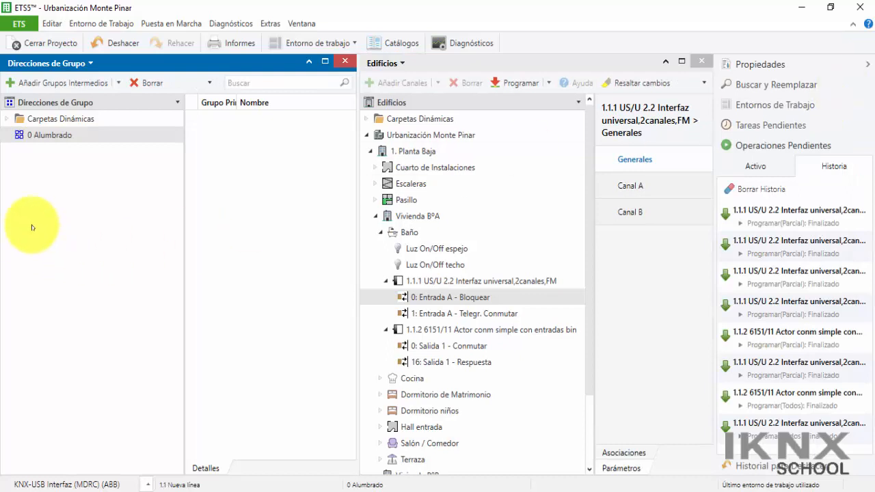
Step: Add one intermediate group named sdssdsd to the 0 Alumbrado main group, using the first free address
right_click(55, 133)
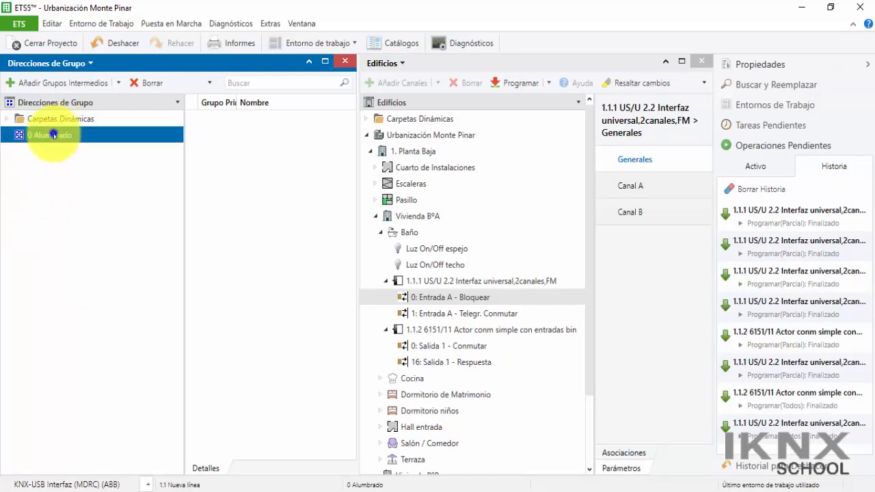
left_click(121, 172)
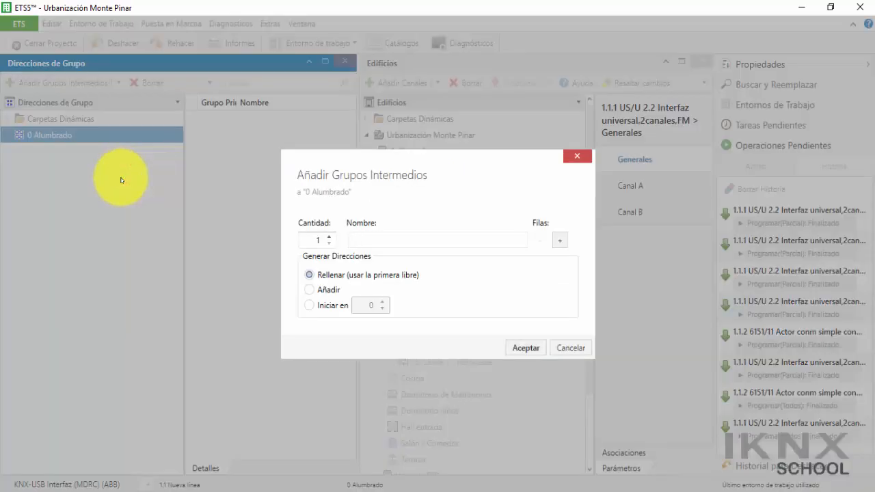
type("sdssdsd")
left_click(526, 348)
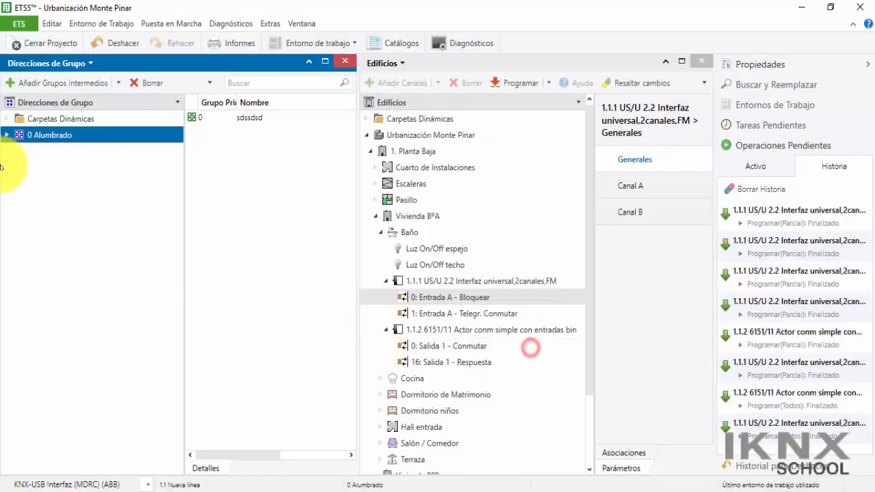
Step: Add one group address named sdsdsdsd to the 0/0 intermediate group and expand that group in the tree
left_click(7, 136)
left_click(59, 148)
right_click(59, 150)
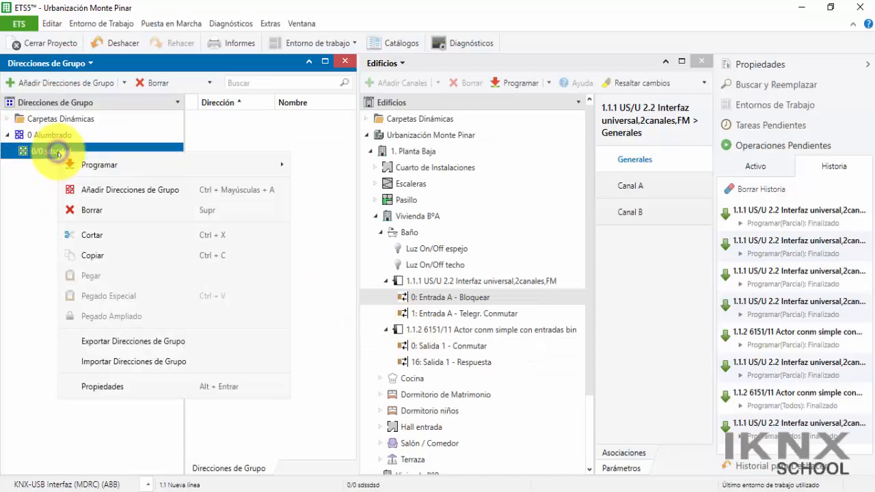
left_click(135, 190)
type("sdsdsdsd")
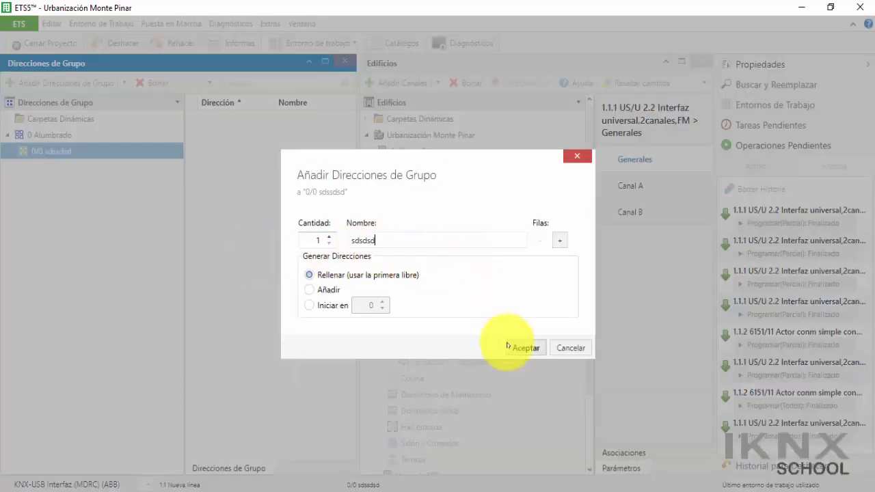
left_click(518, 346)
left_click(10, 150)
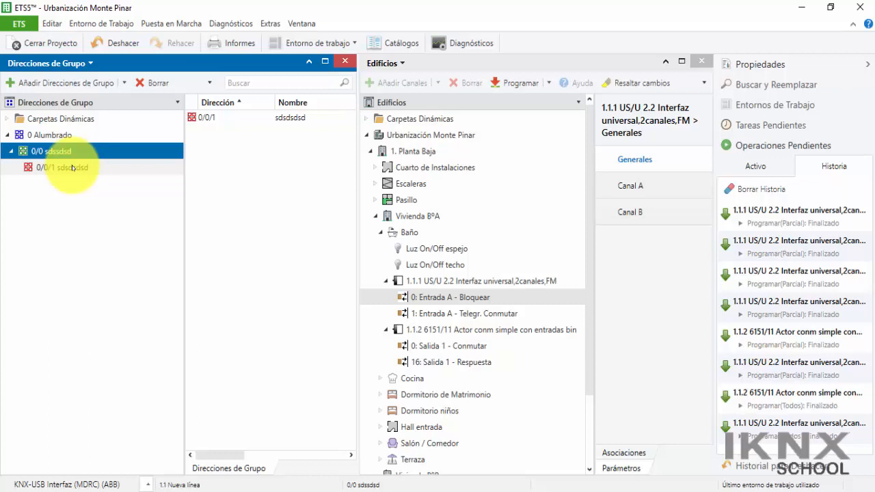
Step: Show the group properties and rename the 0/0 intermediate group as On/Off Alumbrado
left_click(54, 136)
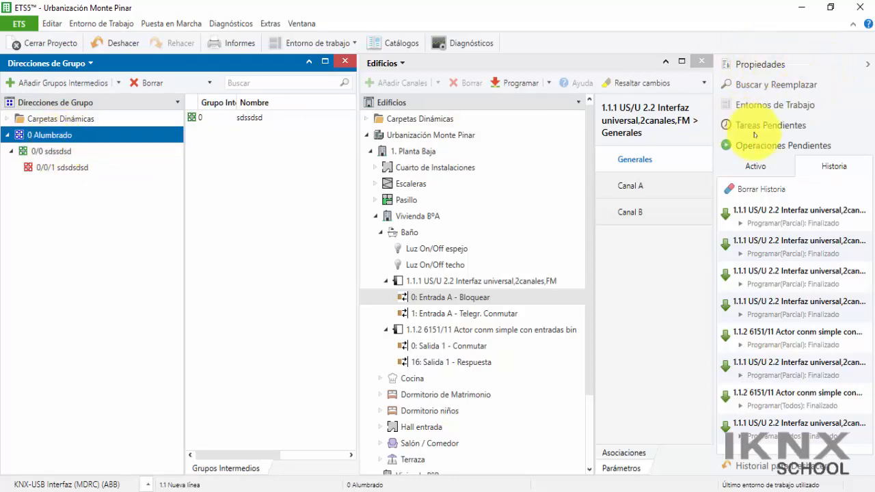
left_click(762, 65)
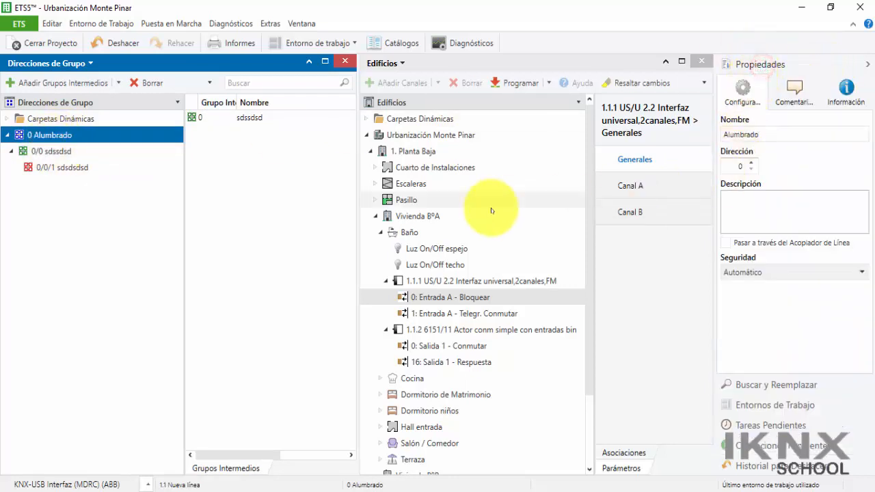
left_click(54, 151)
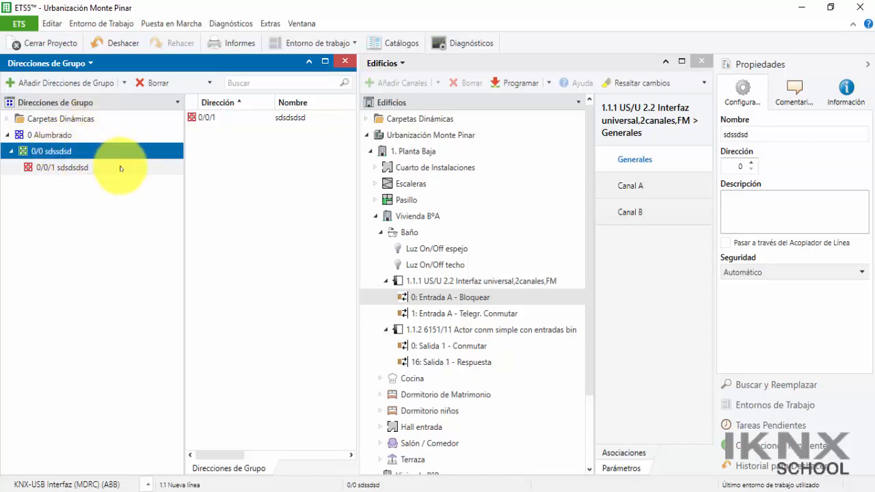
left_click(55, 151)
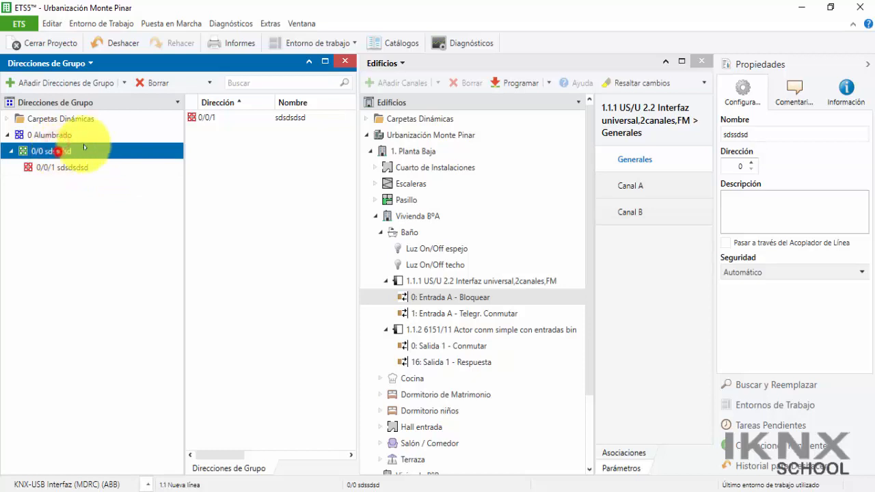
left_click(767, 132)
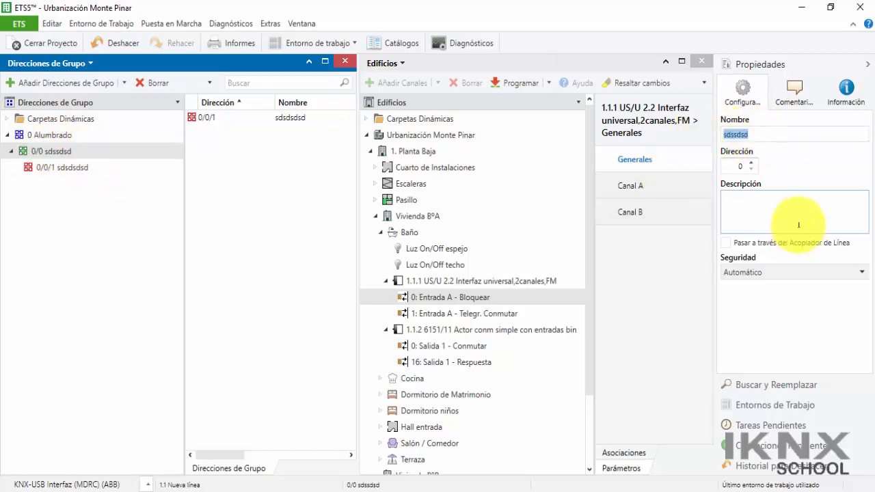
type("On/Off Alumbr4ado")
key("BackSpace")
key("BackSpace")
key("BackSpace")
key("BackSpace")
type("ad")
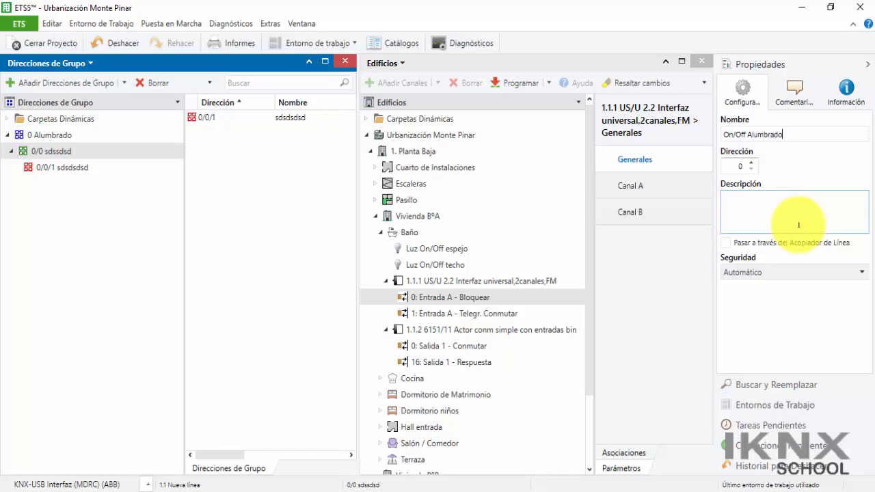
type("o")
left_click(798, 224)
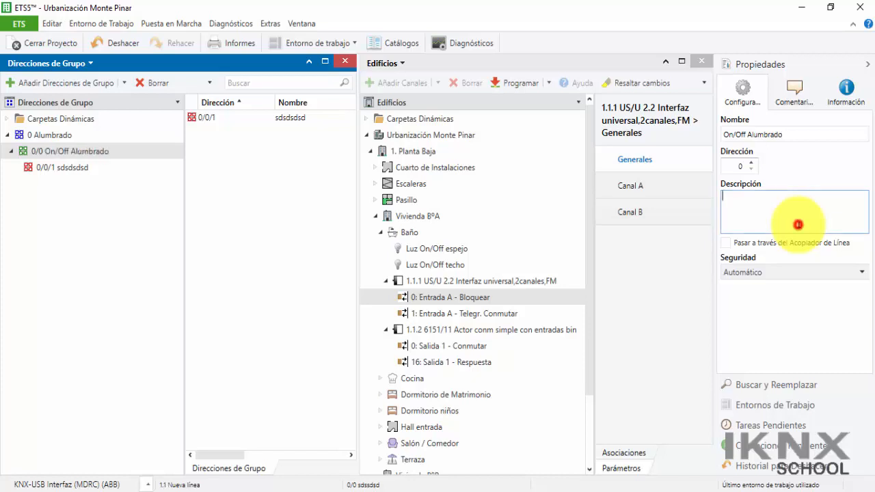
Step: Rename the 0/0/1 group address as On/Off alumbrado techo baño
left_click(75, 168)
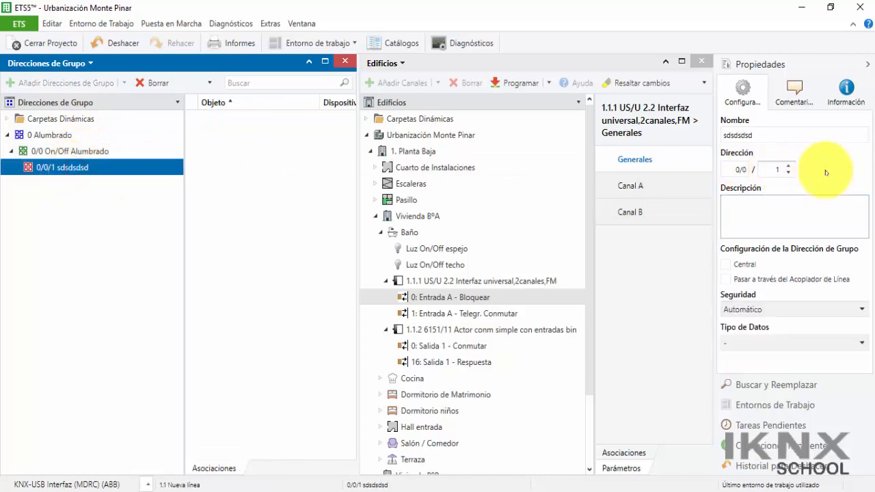
double_click(787, 131)
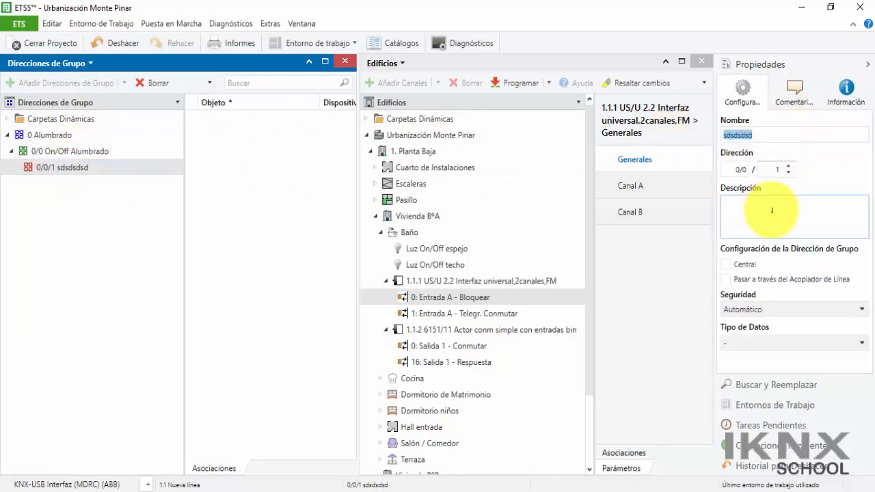
type("On/Off te")
key("BackSpace")
key("BackSpace")
type("alumbrado te")
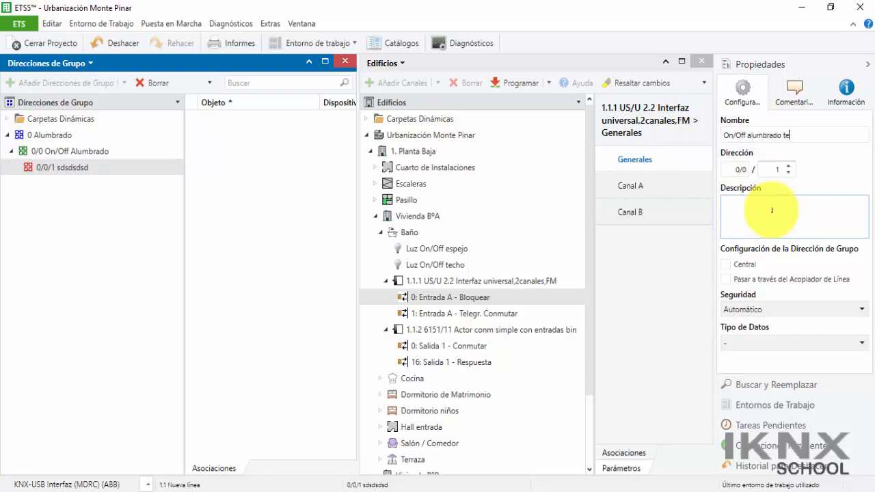
type("cho baño")
left_click(757, 215)
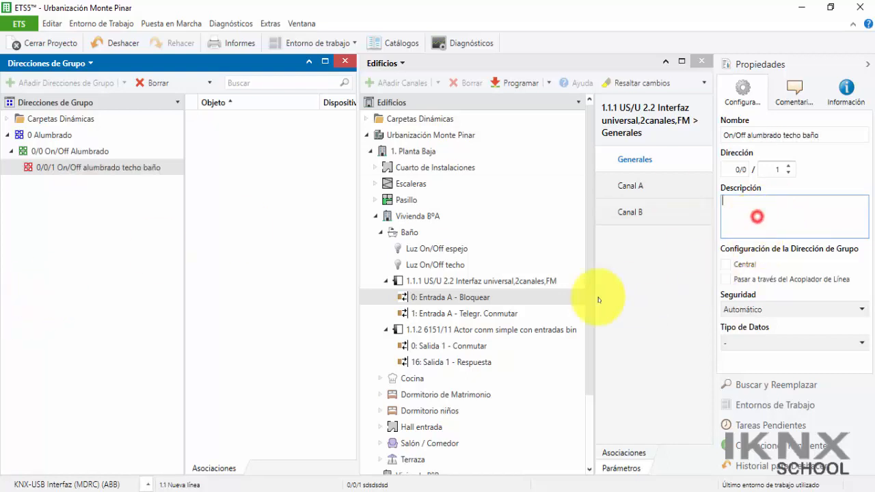
Step: Add a second group address named Estado techo baño to the 0/0 On/Off Alumbrado intermediate group
right_click(72, 150)
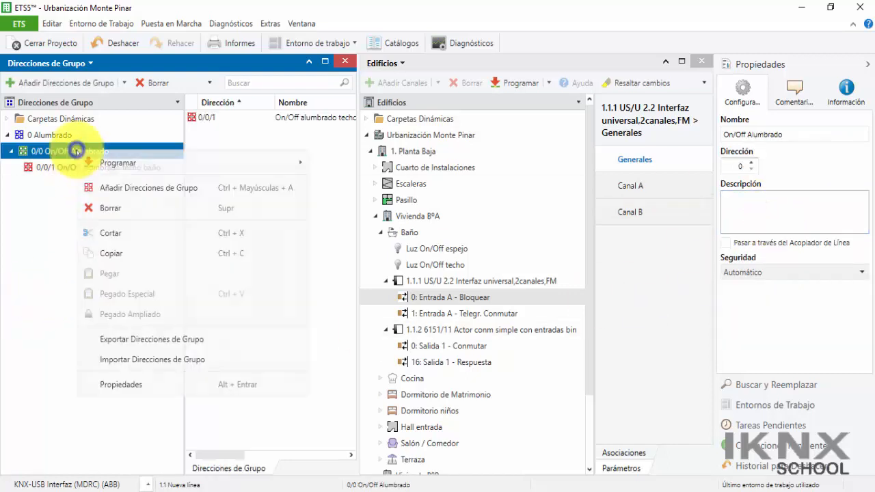
left_click(119, 187)
type("Es")
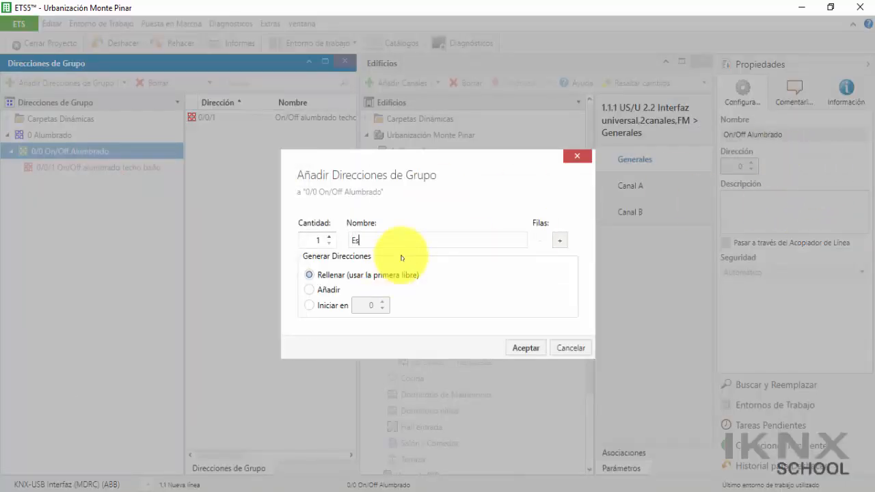
type("tado techo baño")
left_click(525, 348)
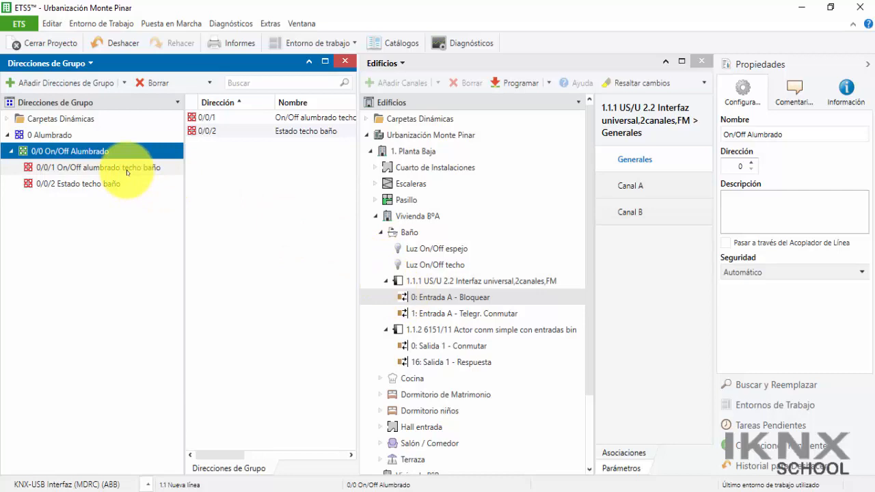
Step: Examine the properties of the communication objects 0: Entrada A - Bloquear and 0: Salida 1 - Conmutar
left_click(449, 299)
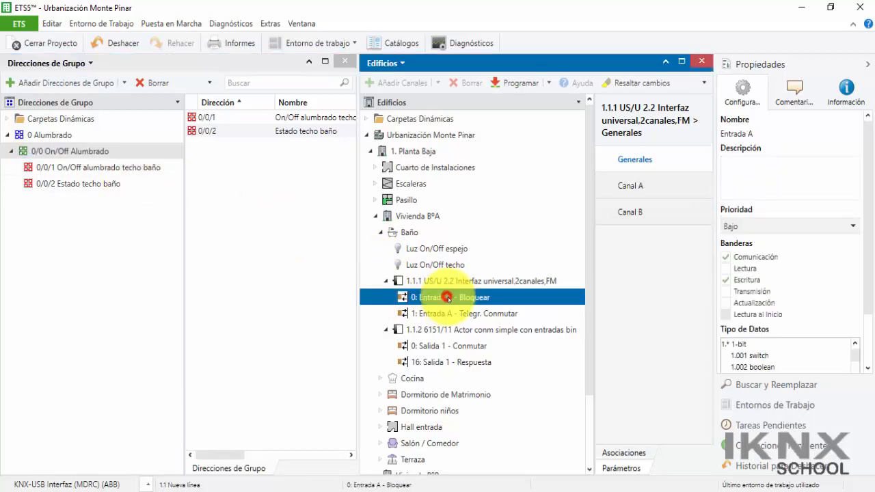
left_click(452, 348)
left_click(450, 298)
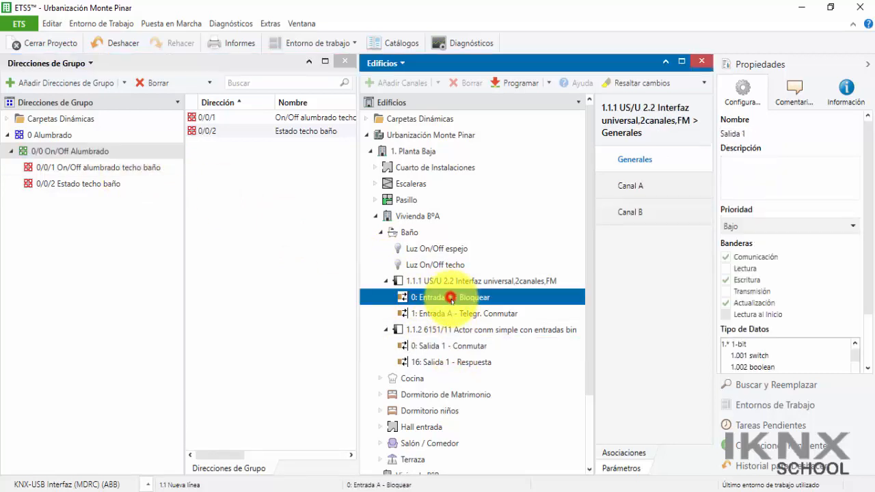
left_click(452, 347)
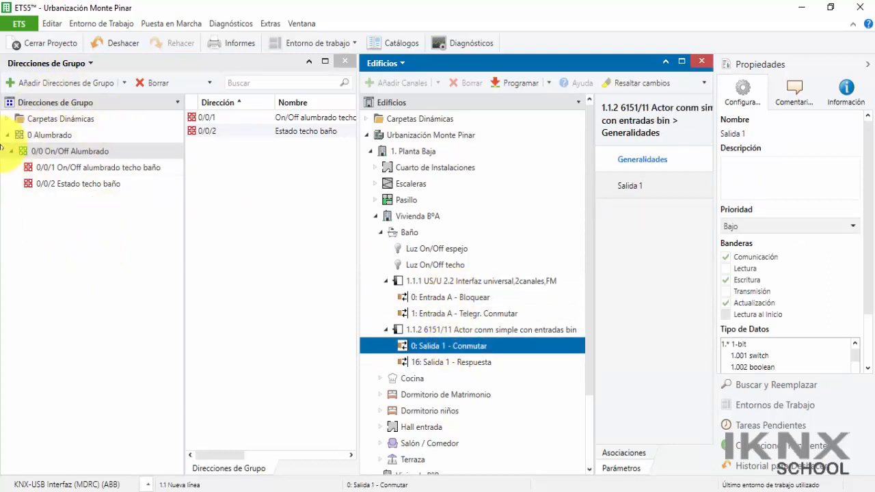
left_click(454, 298)
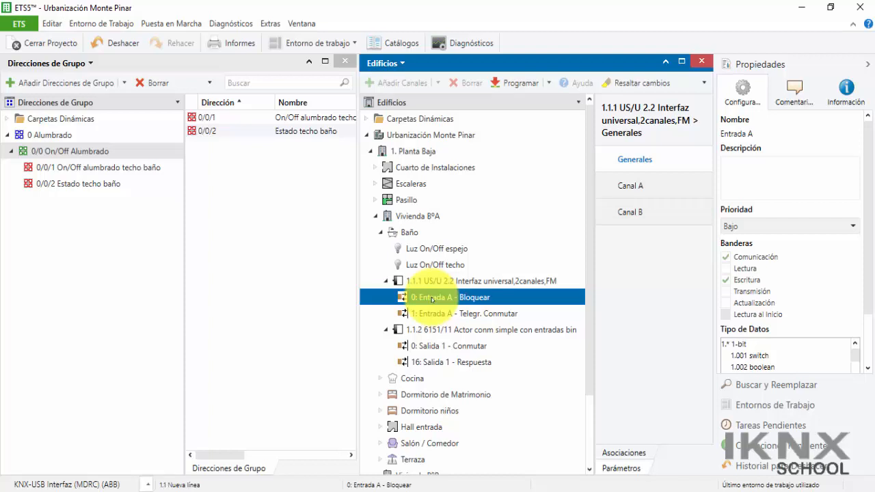
left_click(303, 299)
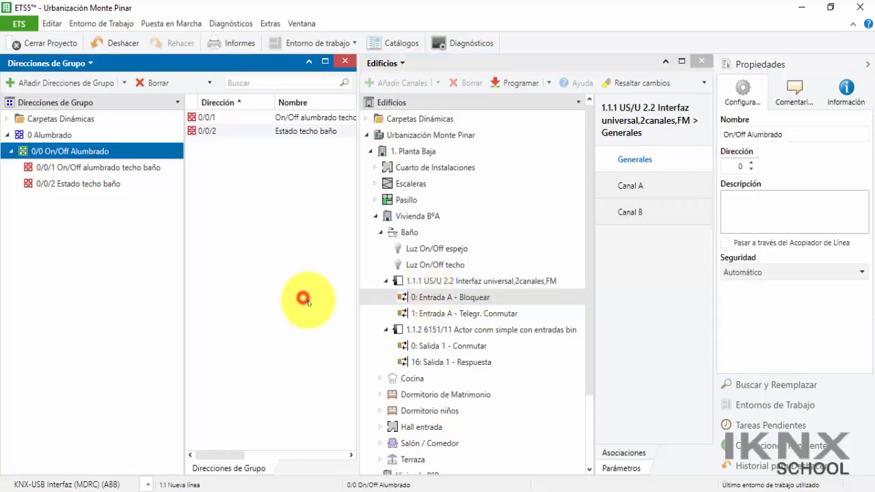
Step: Link 1: Entrada A - Telegr. Conmutar and 0: Salida 1 - Conmutar to group address 0/0/1, and 16: Salida 1 - Respuesta to 0/0/2
left_click(478, 313)
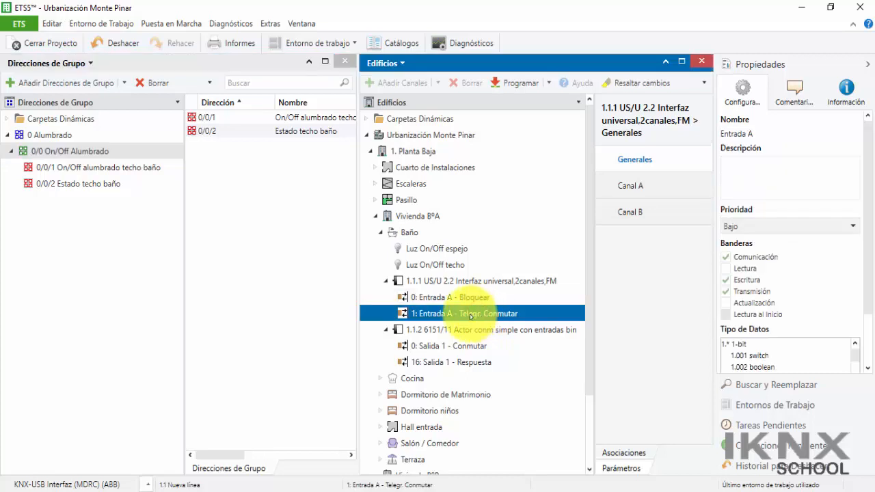
left_click_drag(470, 316, 116, 168)
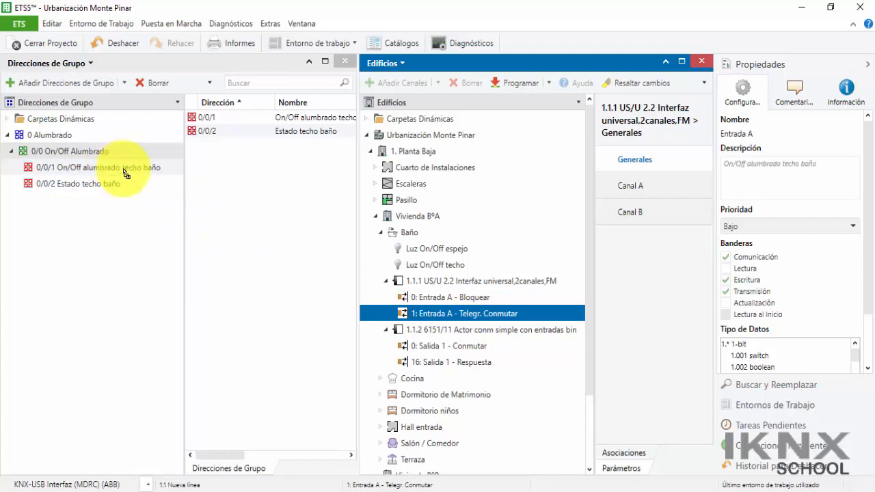
left_click(429, 346)
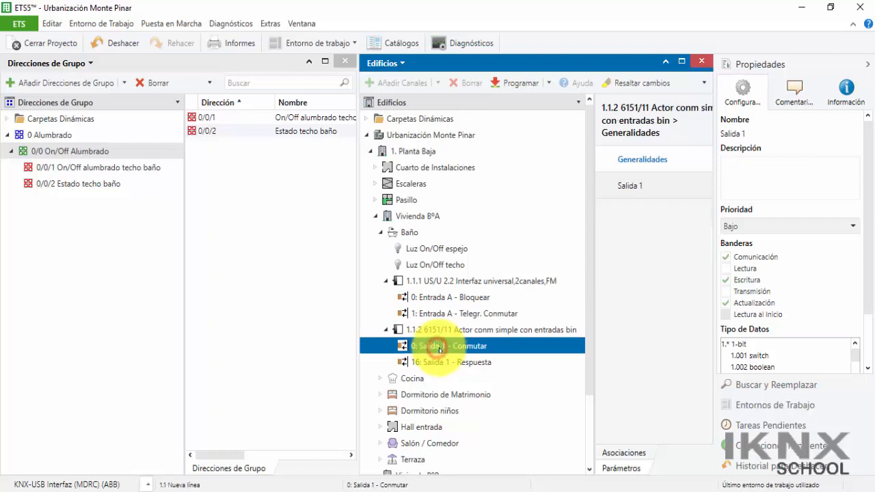
left_click_drag(427, 347, 134, 173)
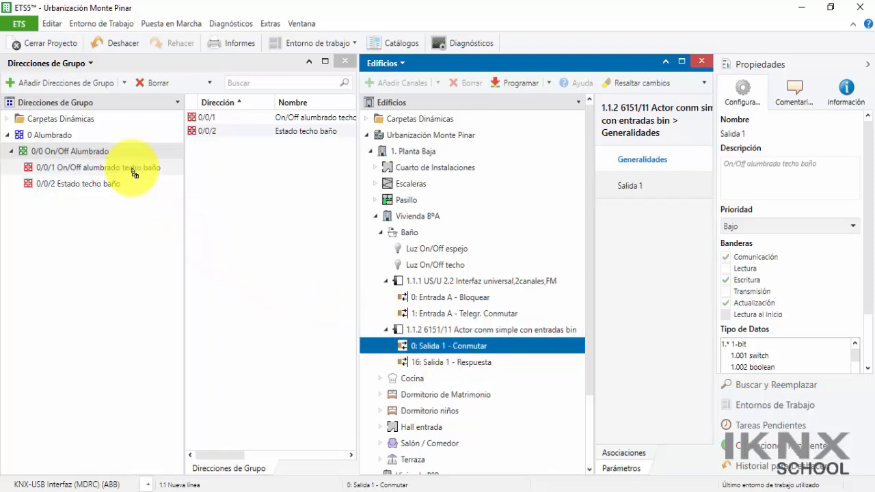
left_click(473, 364)
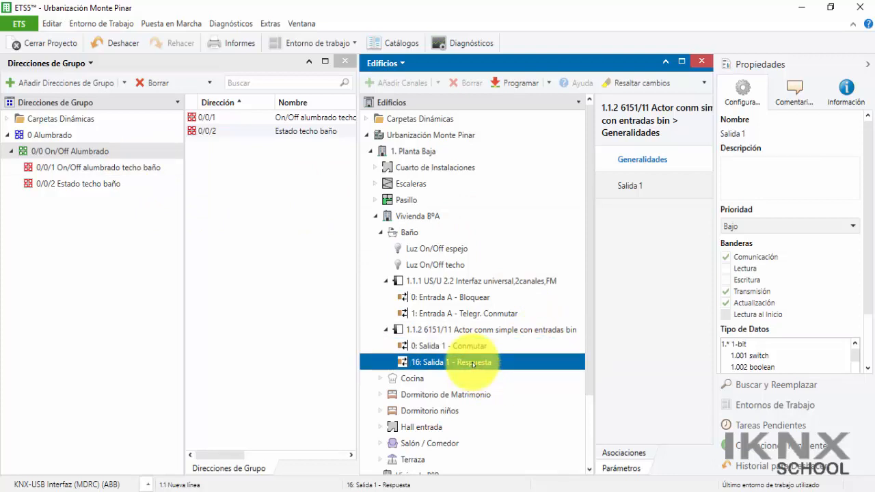
left_click_drag(473, 364, 84, 185)
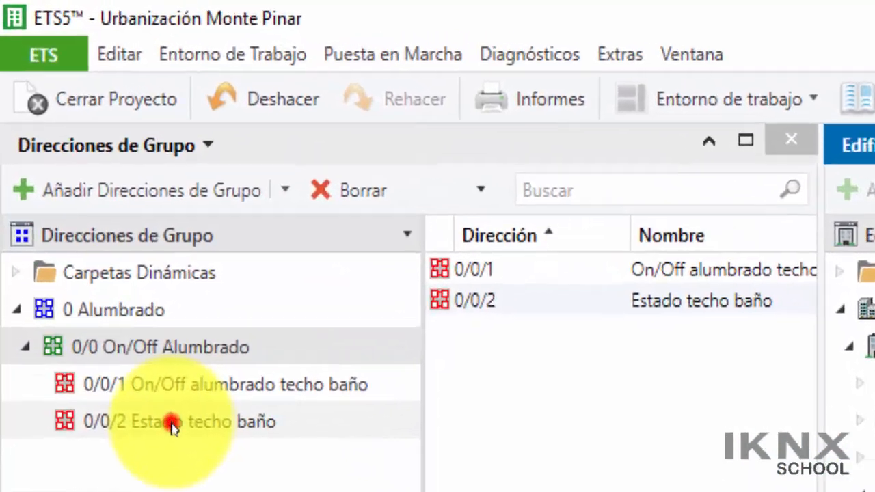
Step: Review the objects associated with group addresses 0/0/2 and 0/0/1, and close the group addresses view
left_click(76, 185)
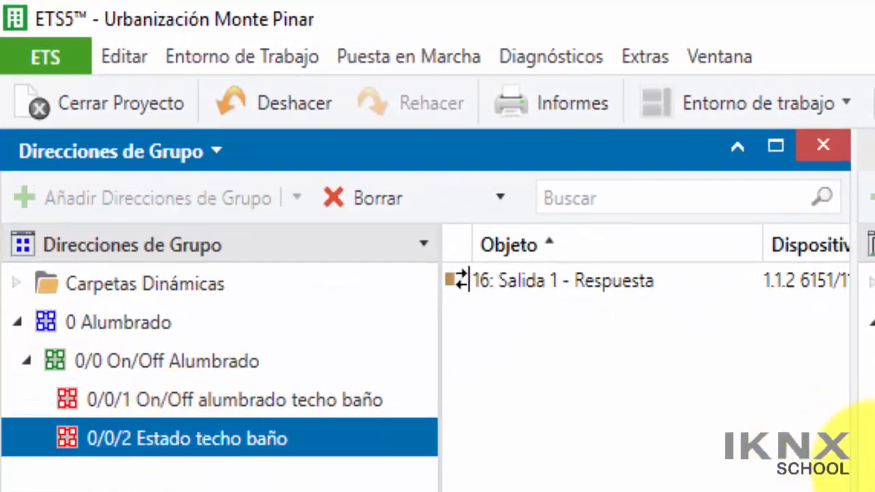
left_click(854, 479)
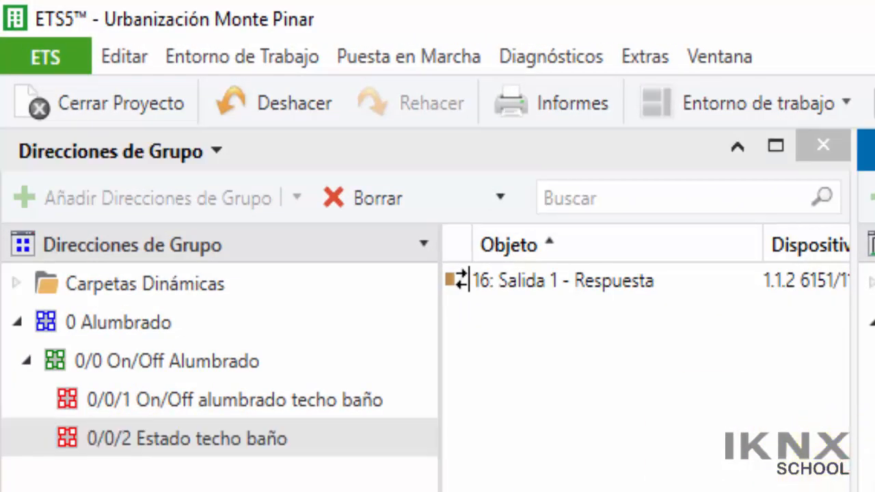
left_click(261, 402)
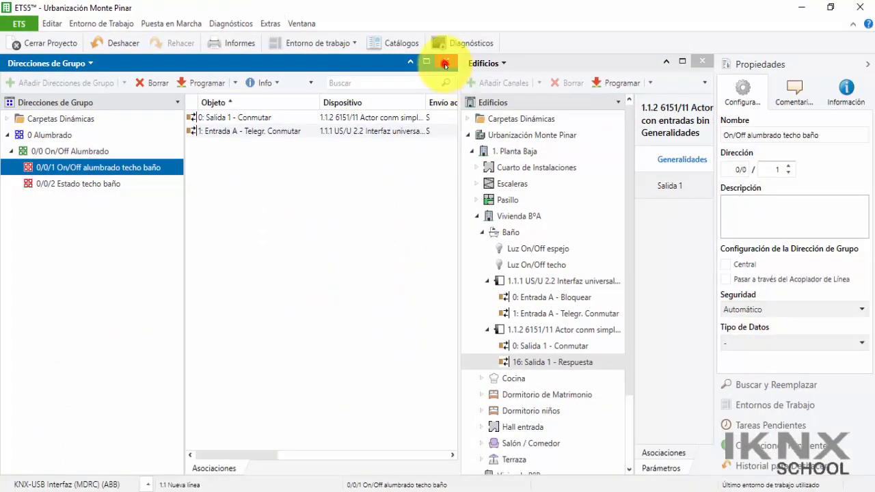
left_click(570, 78)
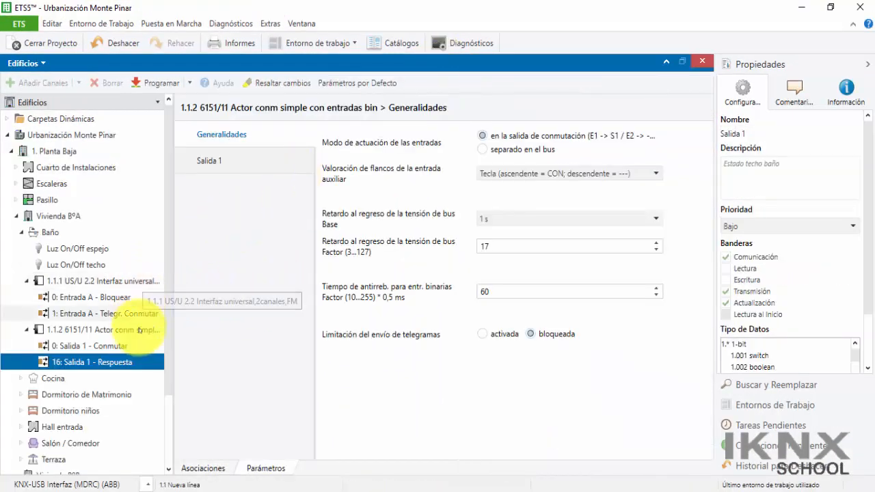
Step: Try a partial programming (Programación parcial) of the 1.1.1 US/U 2.2 universal interface
left_click(134, 282)
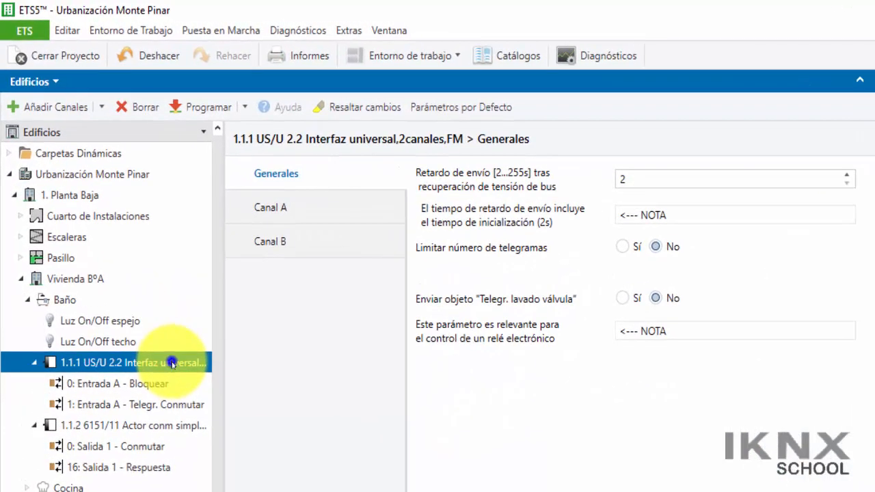
right_click(171, 362)
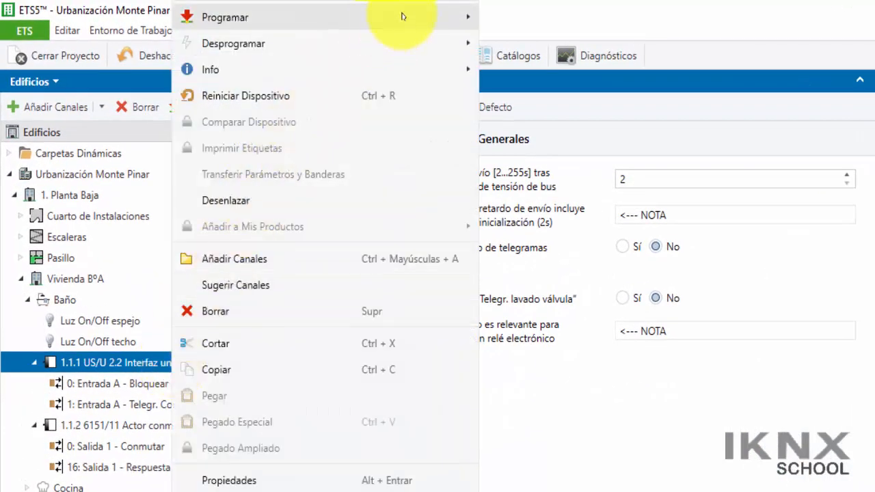
mouse_move(402, 16)
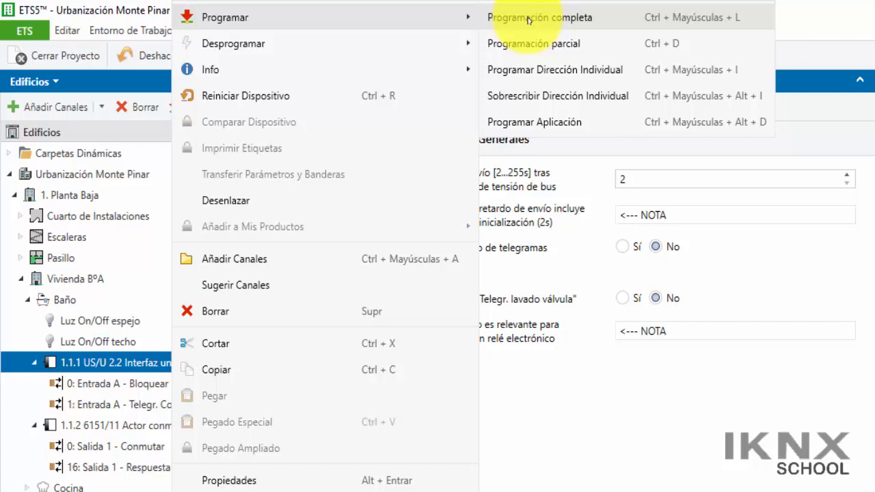
left_click(557, 45)
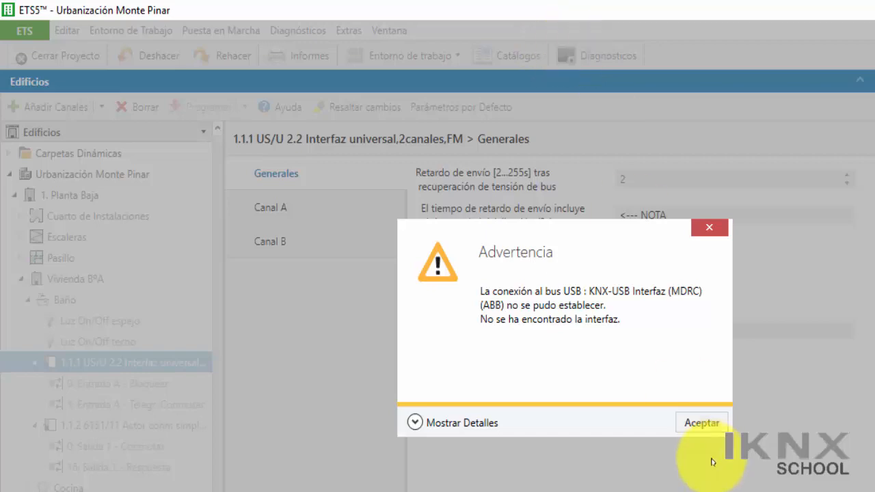
left_click(696, 423)
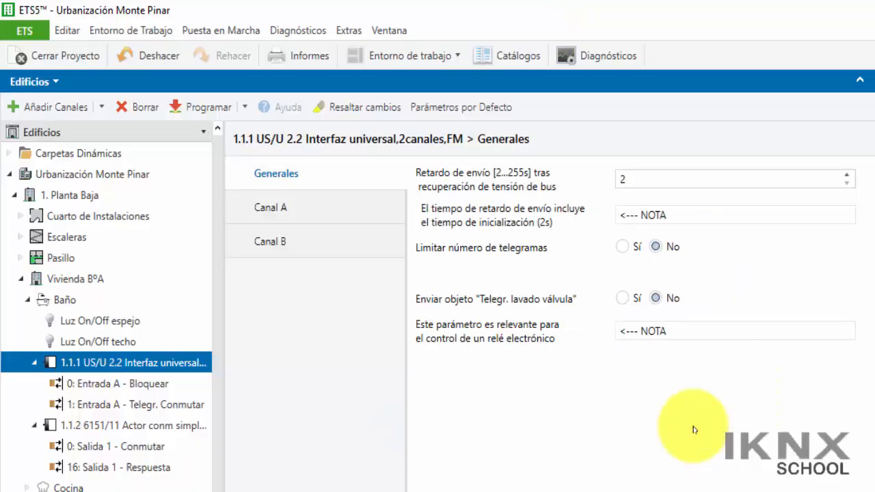
Step: Test the connection of the current KNX-USB Interfaz (MDRC) bus interface and return to the project
left_click(25, 30)
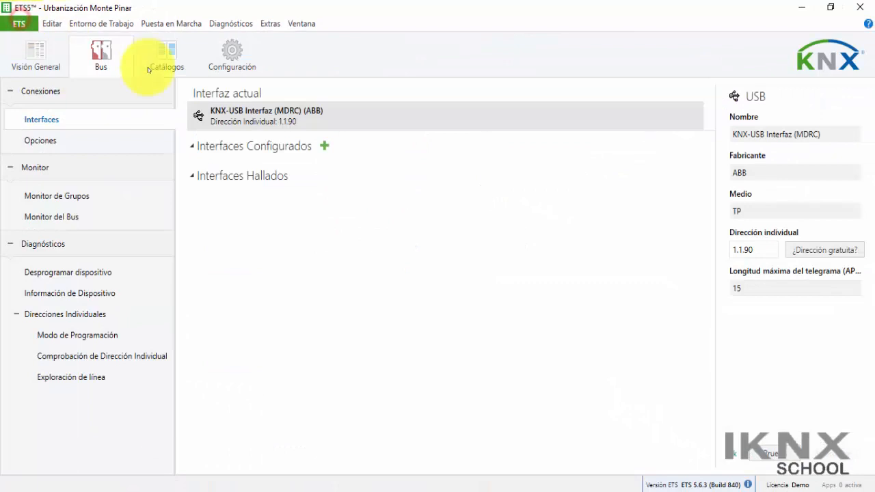
left_click(101, 50)
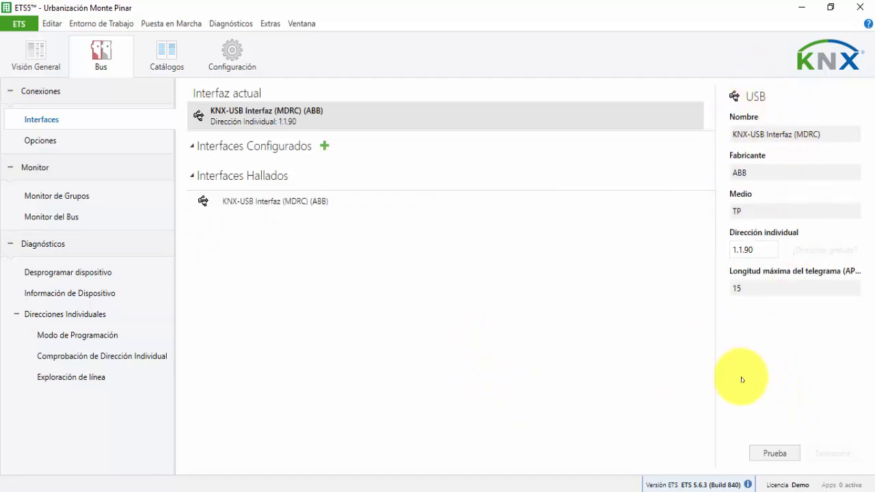
left_click(772, 453)
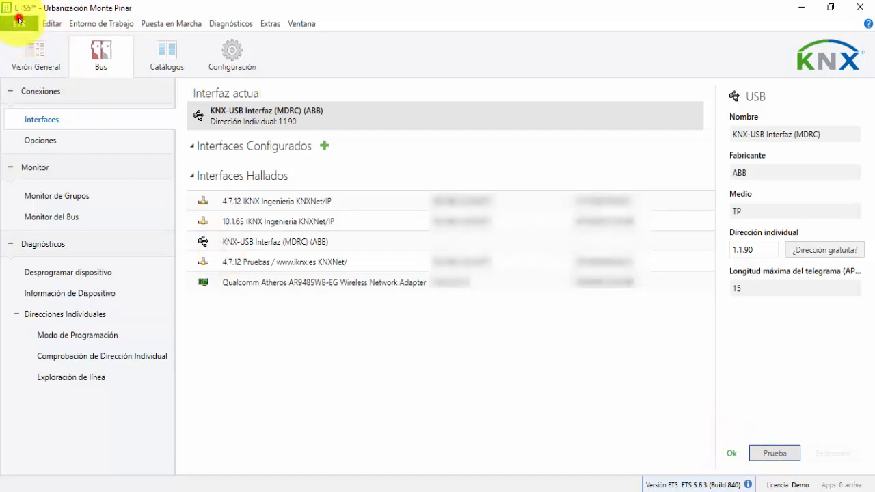
left_click(19, 21)
Step: Run a partial programming (Programación parcial) of the bathroom's 1.1.1 US/U 2.2 universal interface
left_click(101, 280)
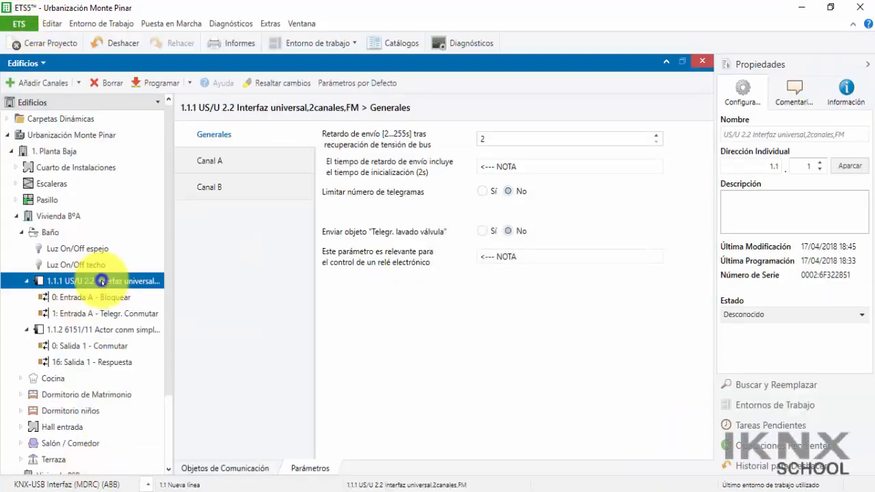
right_click(101, 281)
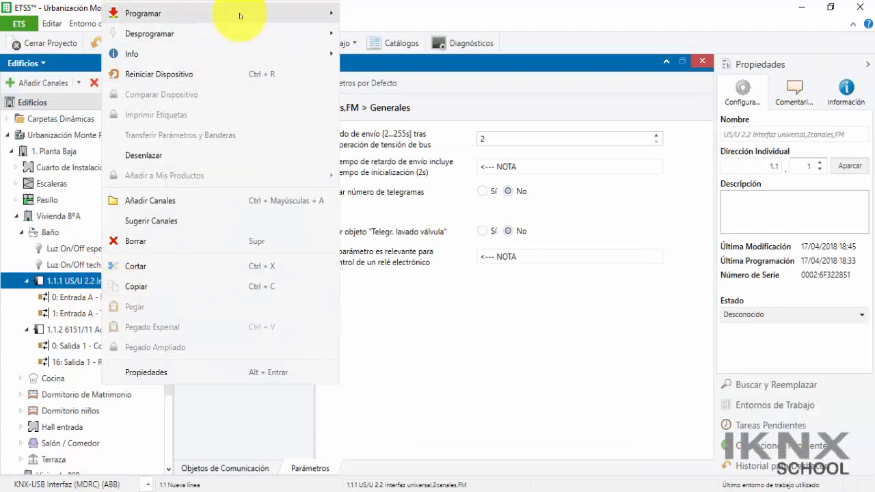
mouse_move(240, 15)
left_click(393, 32)
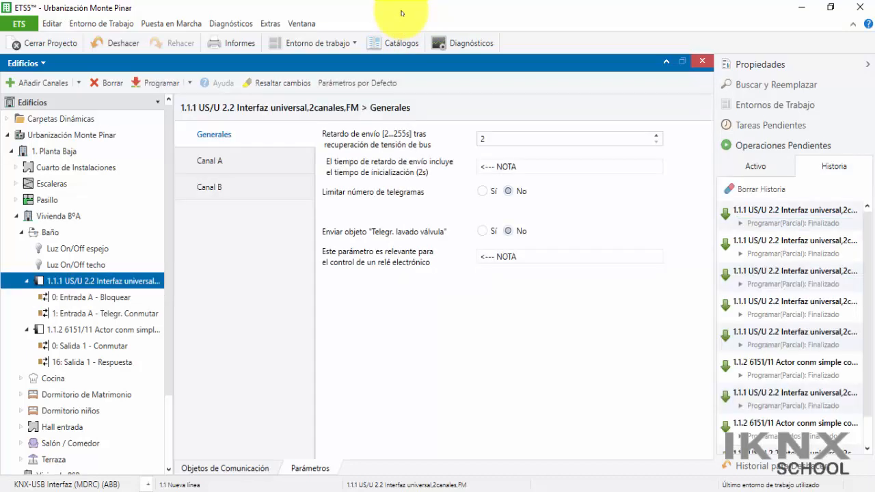
Step: Run a partial programming (Programación parcial) of the bathroom's 1.1.2 6151/11 switch actuator
left_click(95, 331)
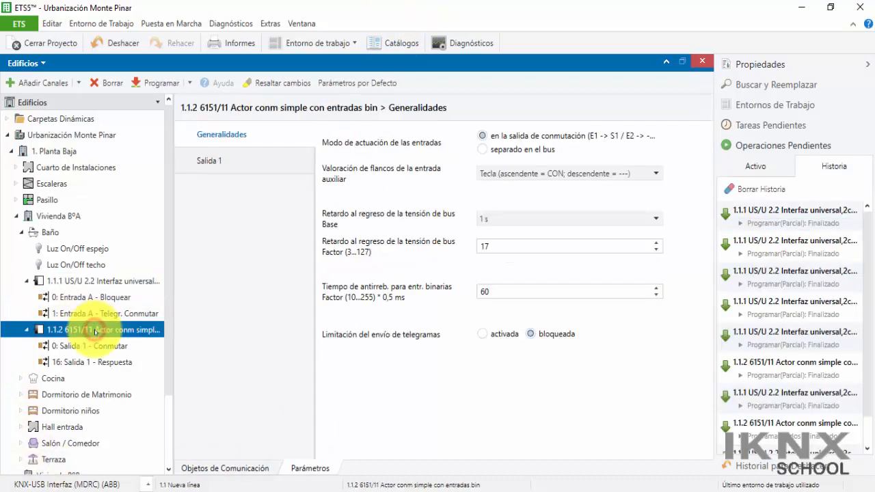
right_click(95, 331)
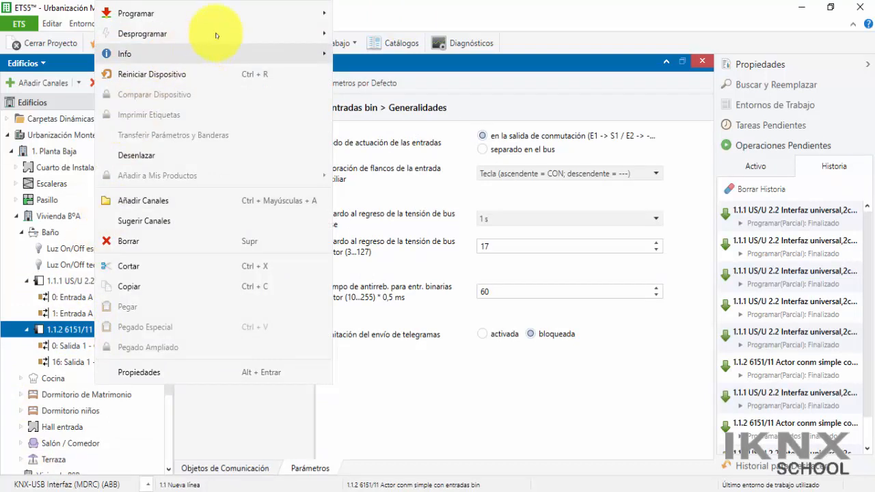
mouse_move(267, 15)
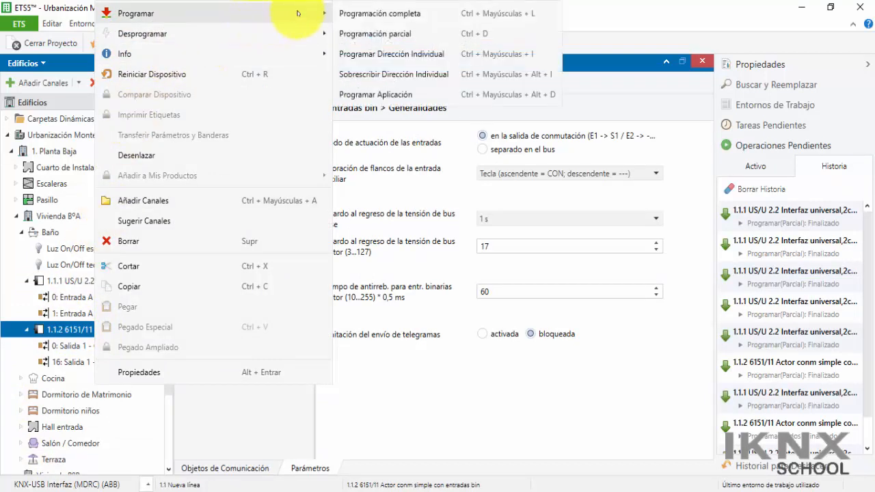
left_click(379, 34)
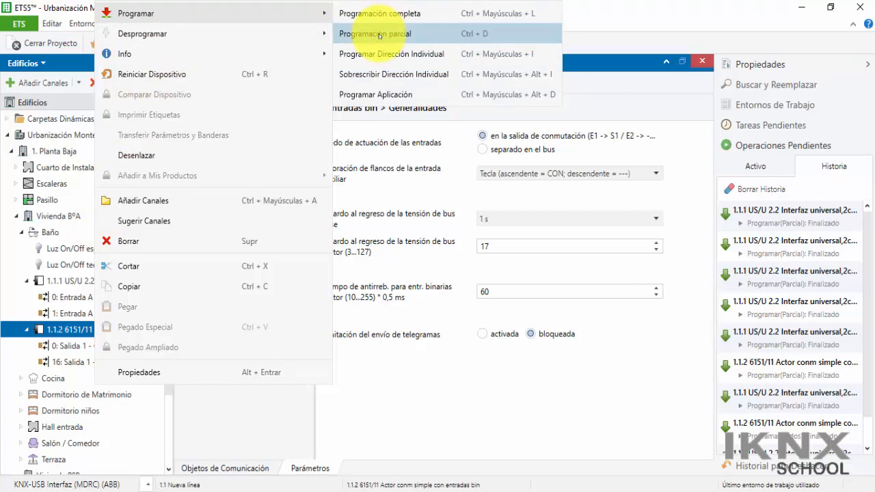
left_click(379, 34)
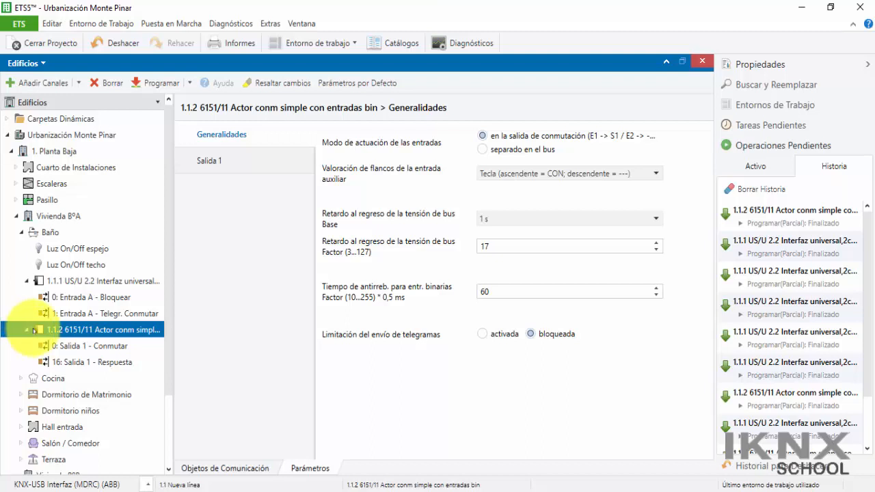
Step: List the devices in the Baño room and widen the Cfg column to check their programming status
left_click(48, 232)
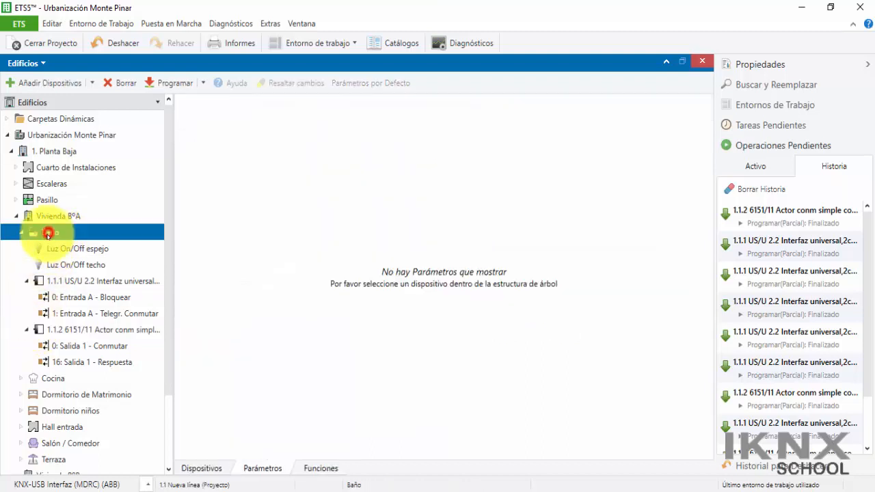
left_click(198, 468)
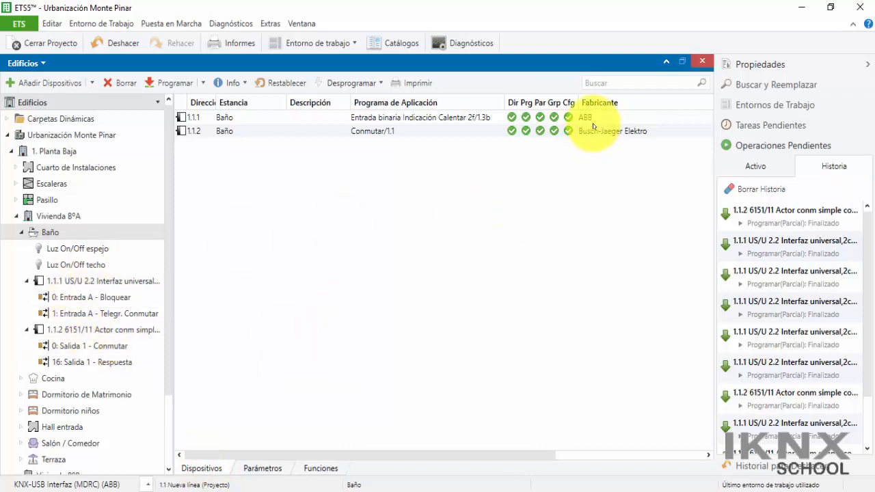
left_click_drag(574, 99, 592, 100)
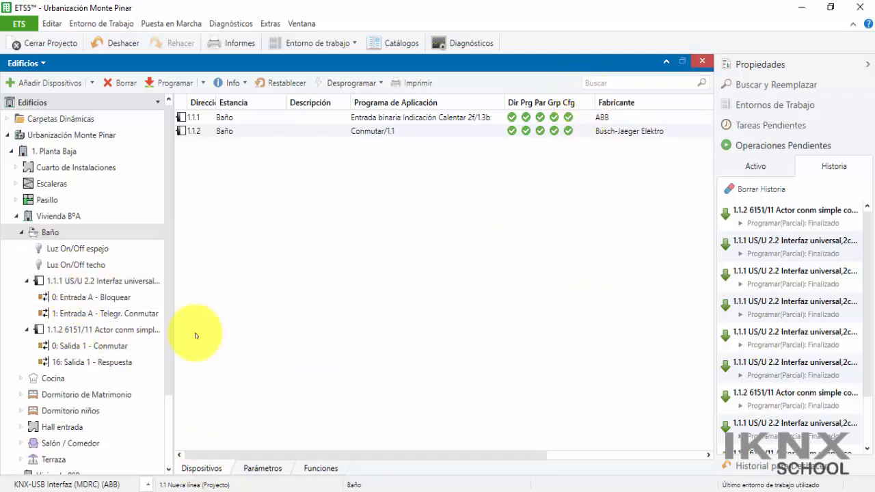
left_click(52, 233)
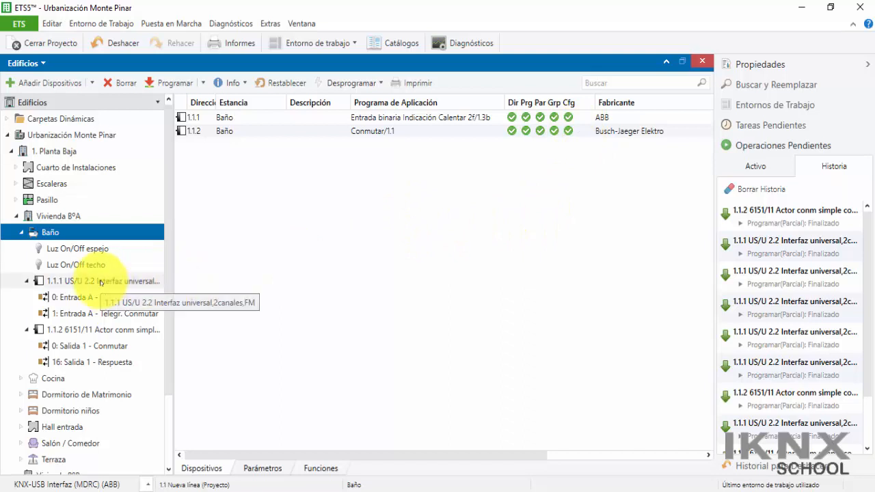
Step: Set Canal A's reaction to closing the contact (flanco ascendente) to ON on the bathroom's 1.1.1 US/U 2.2 interface
left_click(100, 281)
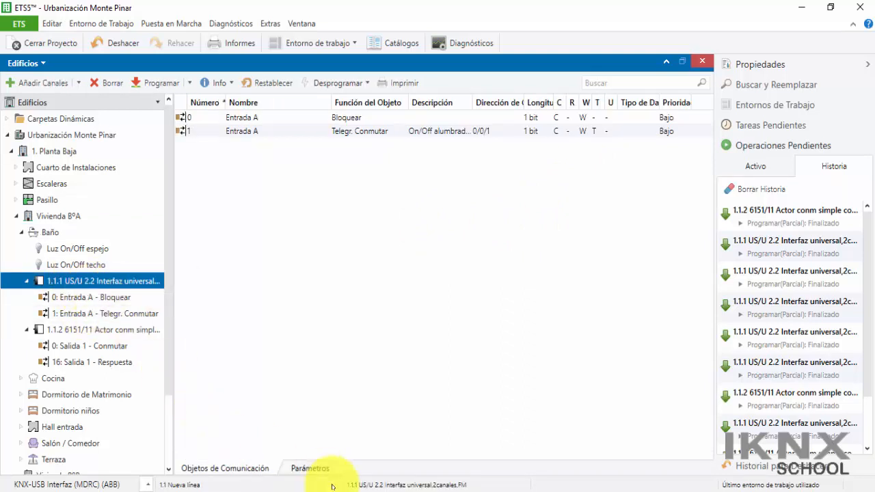
left_click(307, 468)
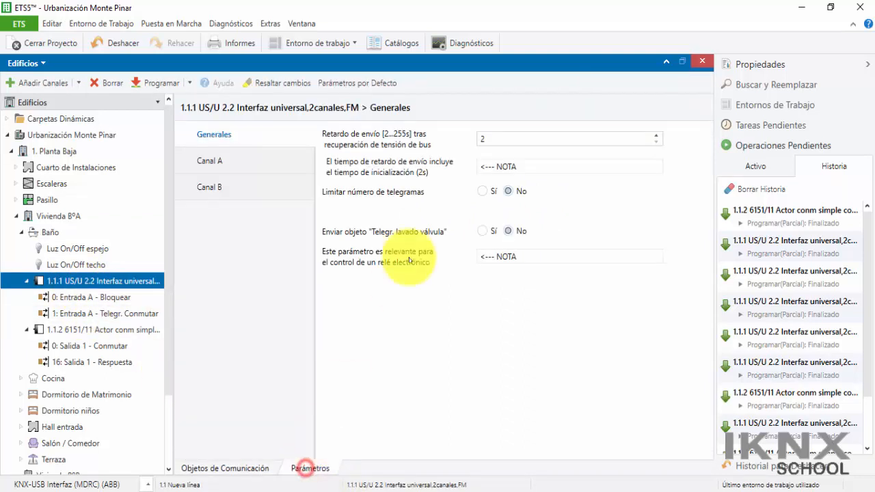
left_click(226, 158)
left_click(497, 213)
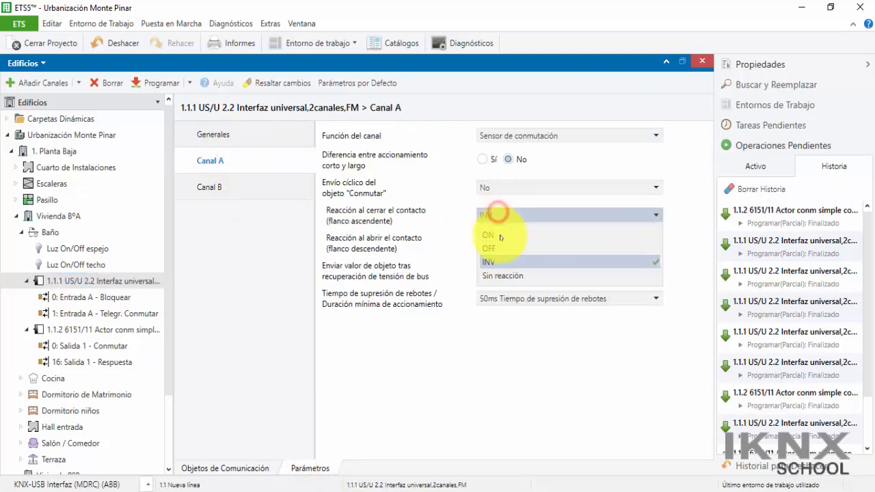
left_click(489, 233)
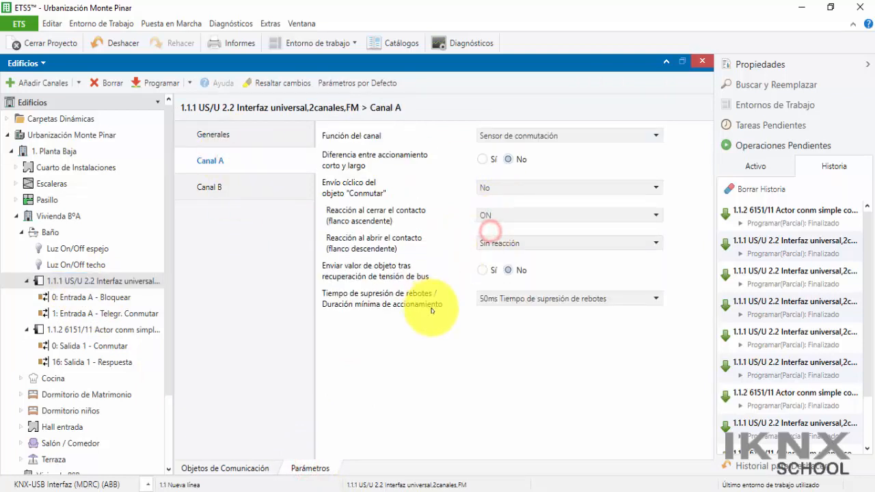
Step: List the devices in the Baño room and check the parameter programming status of device 1.1.1
left_click(44, 233)
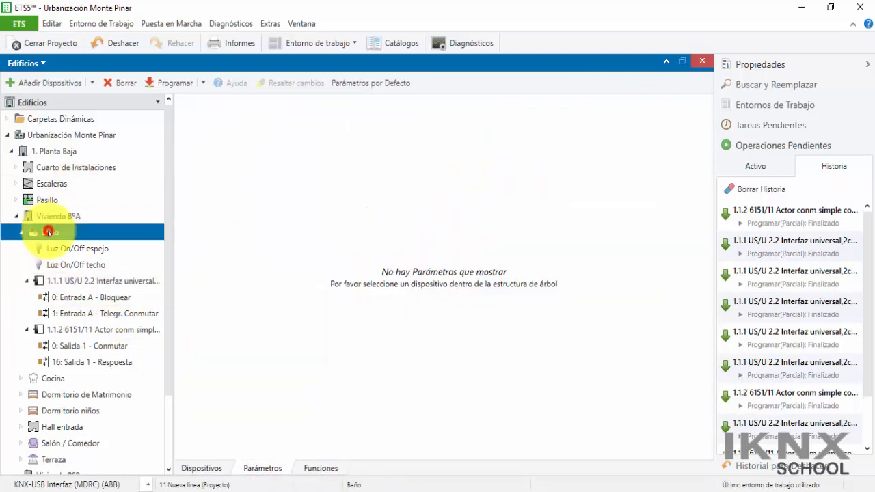
left_click(219, 468)
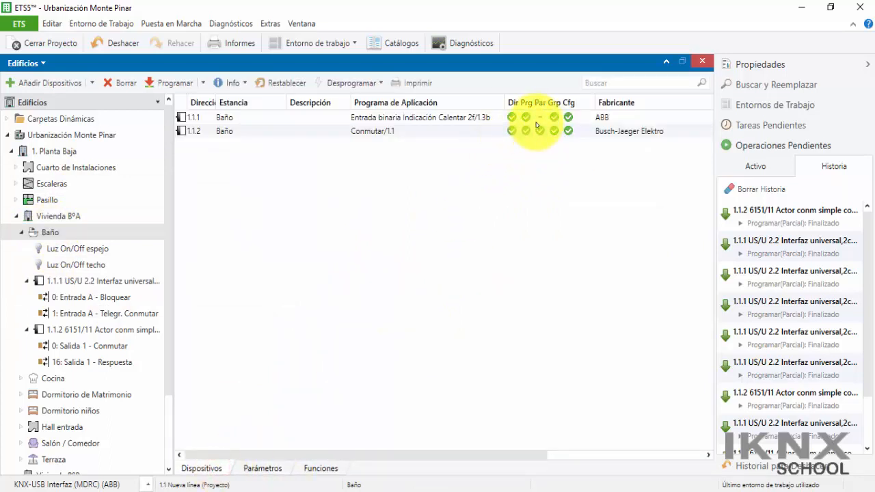
left_click(475, 119)
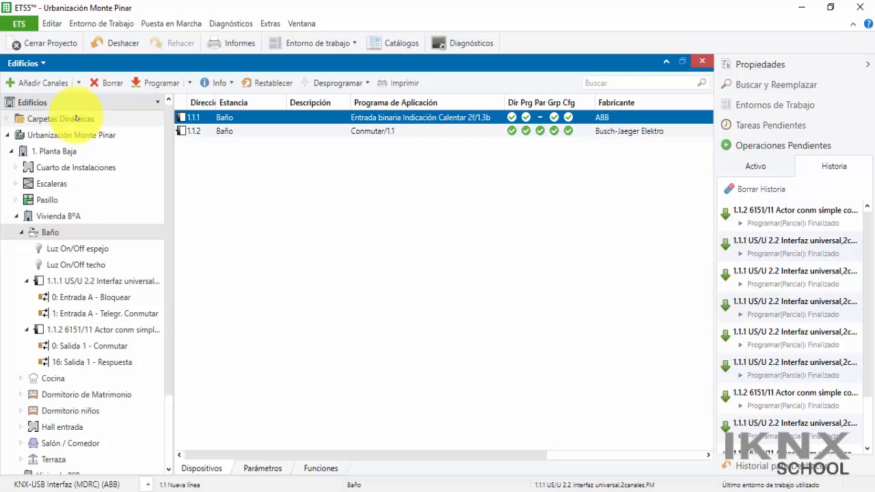
Step: Set Canal A's reaction to closing the contact back to INV on the 1.1.1 US/U 2.2 interface
left_click(118, 281)
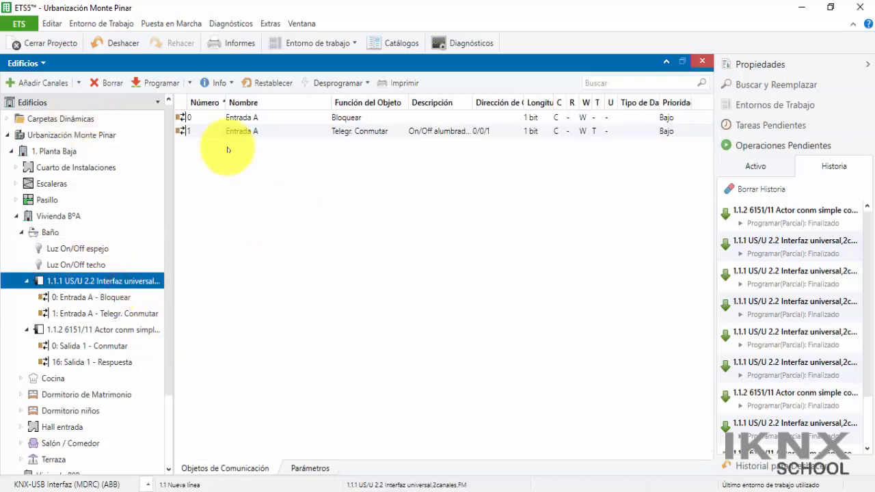
left_click(309, 470)
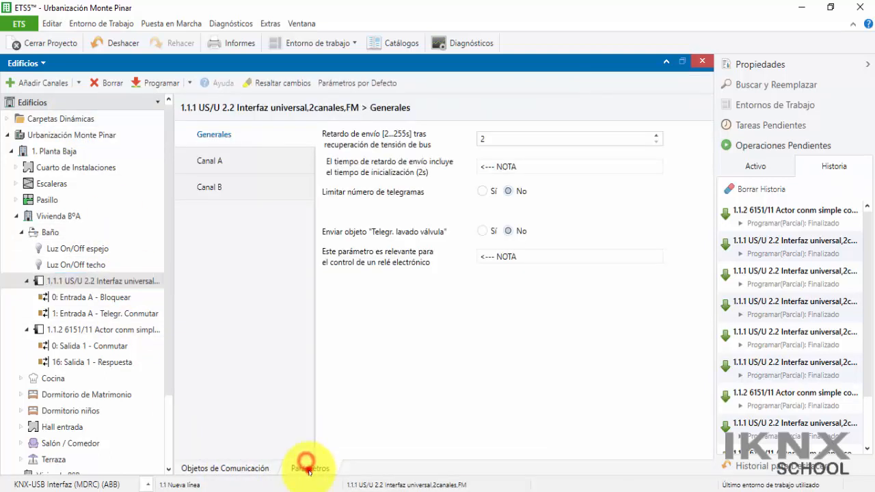
left_click(246, 163)
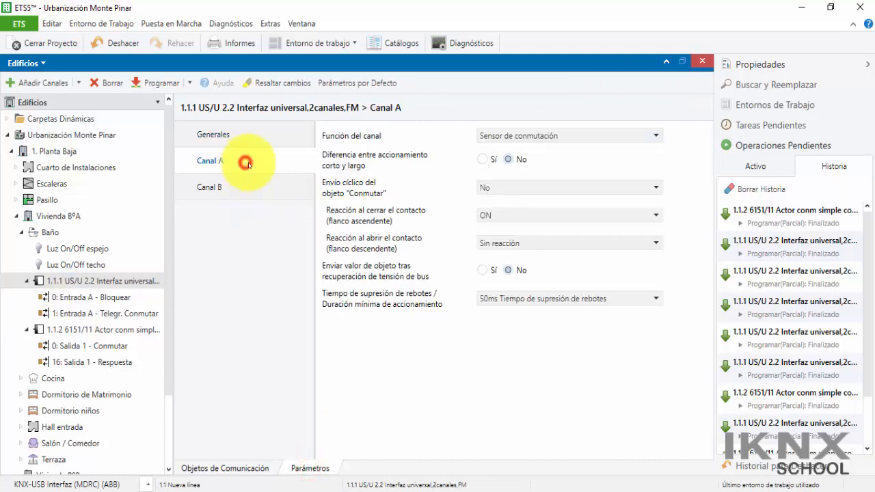
left_click(497, 217)
left_click(500, 255)
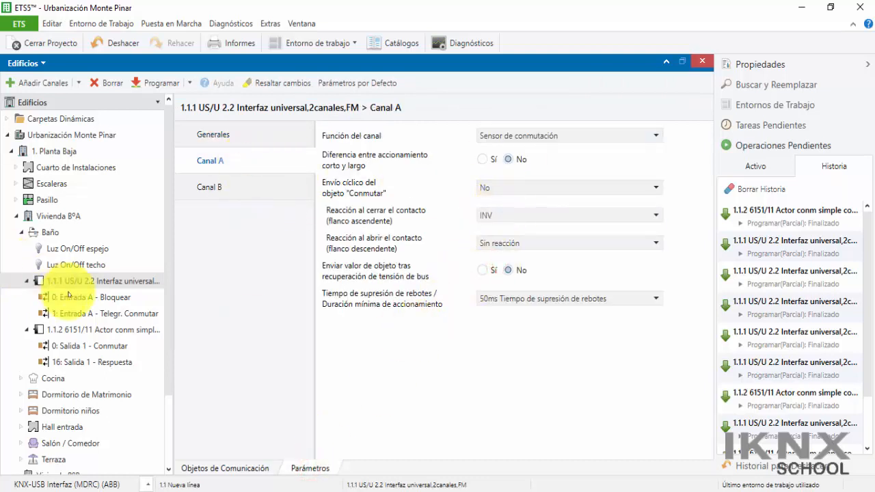
Step: Check the Baño devices' programming status and run a partial programming of the 1.1.1 US/U 2.2 interface
left_click(49, 232)
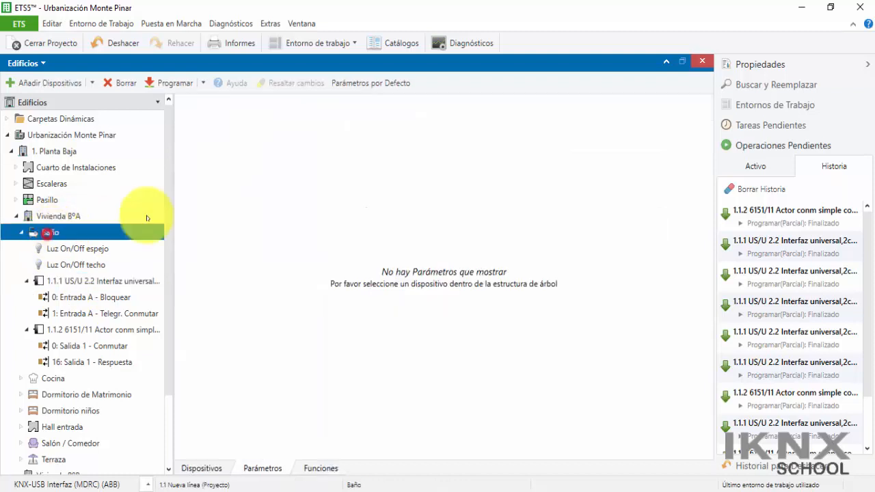
left_click(201, 468)
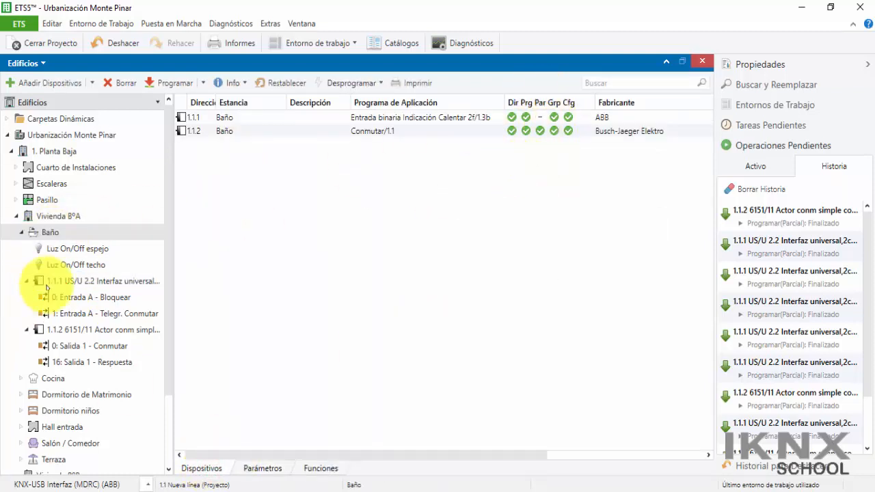
left_click(109, 282)
right_click(108, 282)
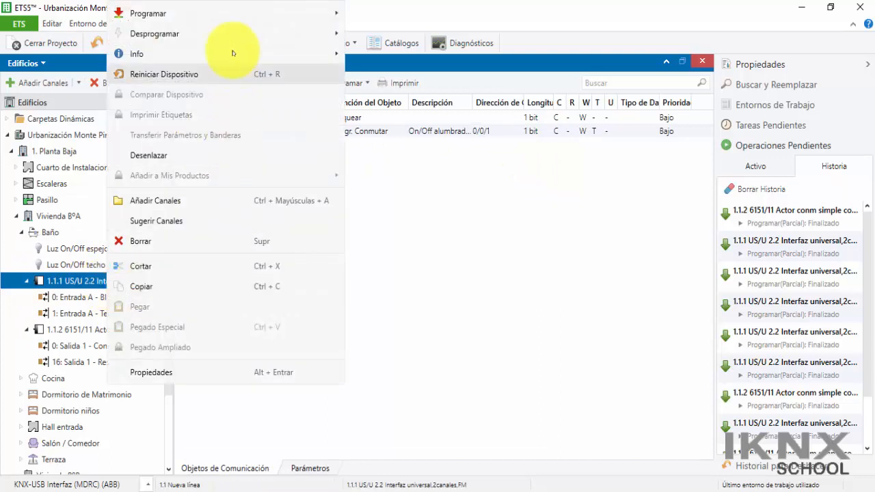
mouse_move(235, 17)
left_click(364, 34)
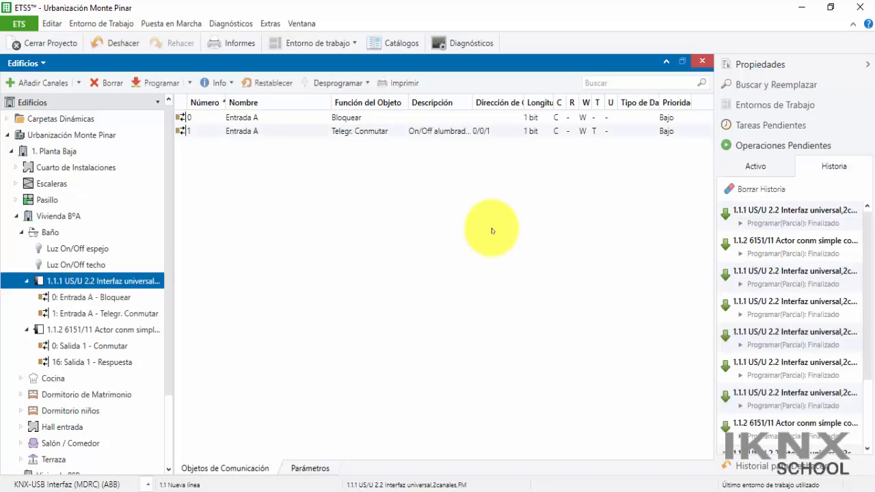
left_click(42, 233)
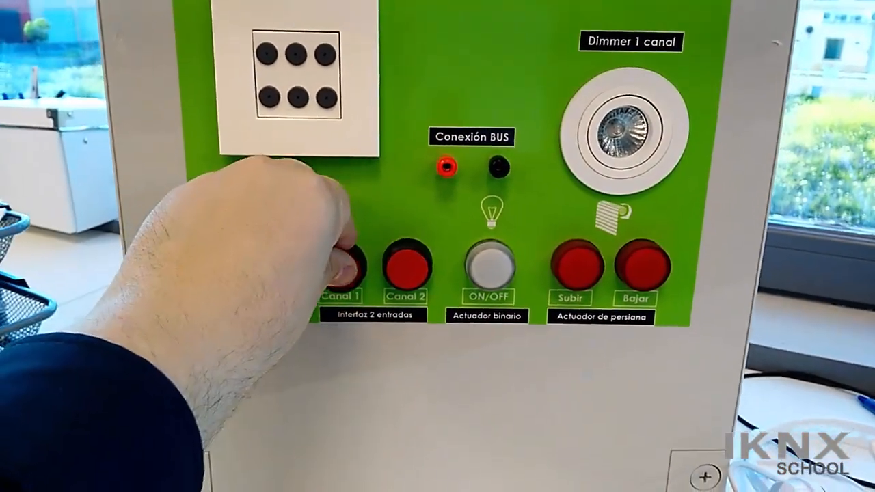
Step: Open the group monitor (Monitor de Grupos) in a maximized diagnostics window and start recording bus telegrams
left_click(472, 43)
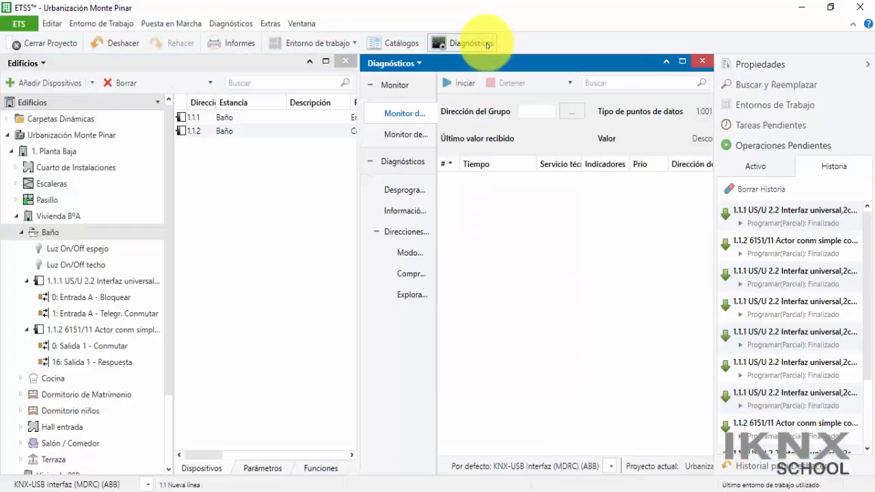
left_click(867, 64)
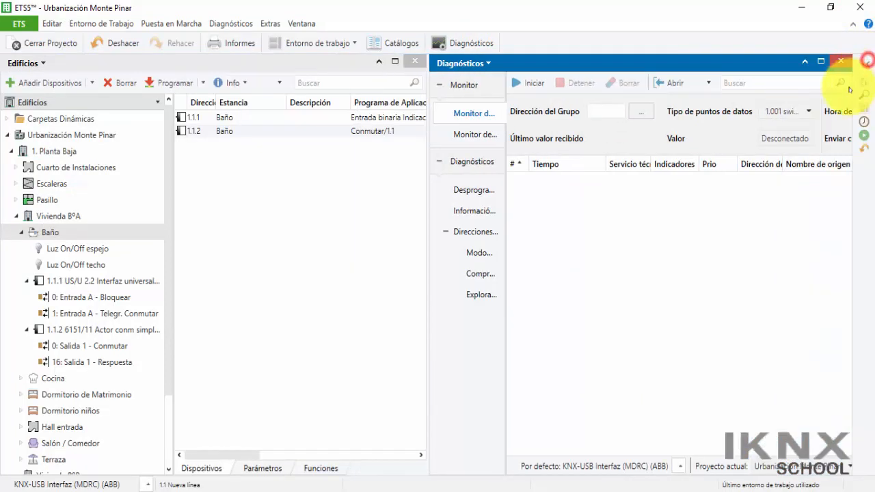
left_click(819, 61)
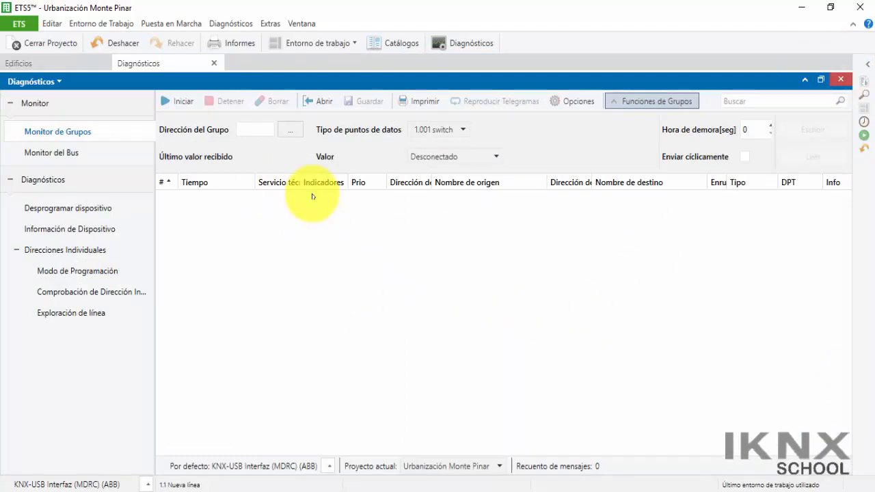
left_click(181, 103)
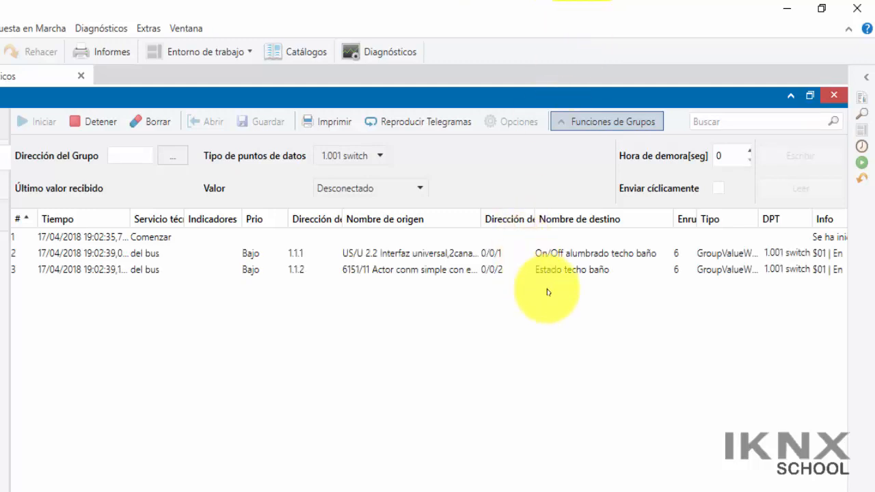
Step: Examine the recorded telegrams sent to 0/0/1 and 0/0/2 by devices 1.1.1 and 1.1.2, and stop the recording
scroll(430, 246, "right", 3)
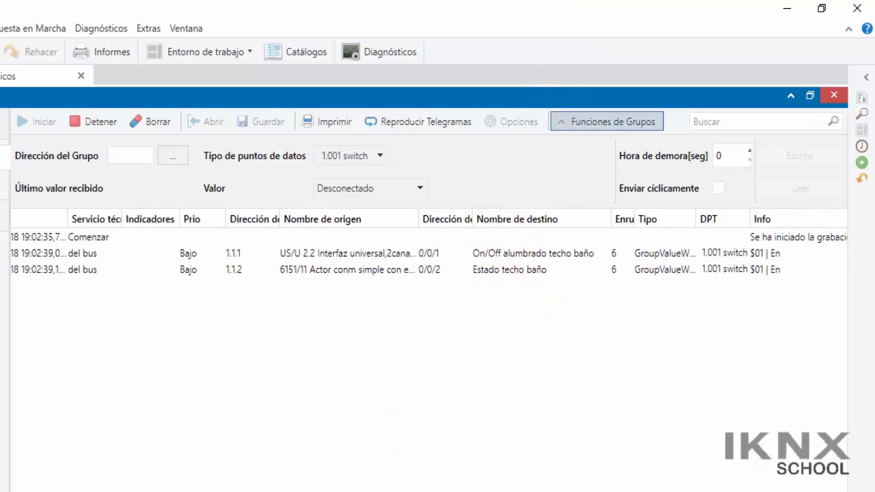
left_click(502, 255)
left_click(471, 270)
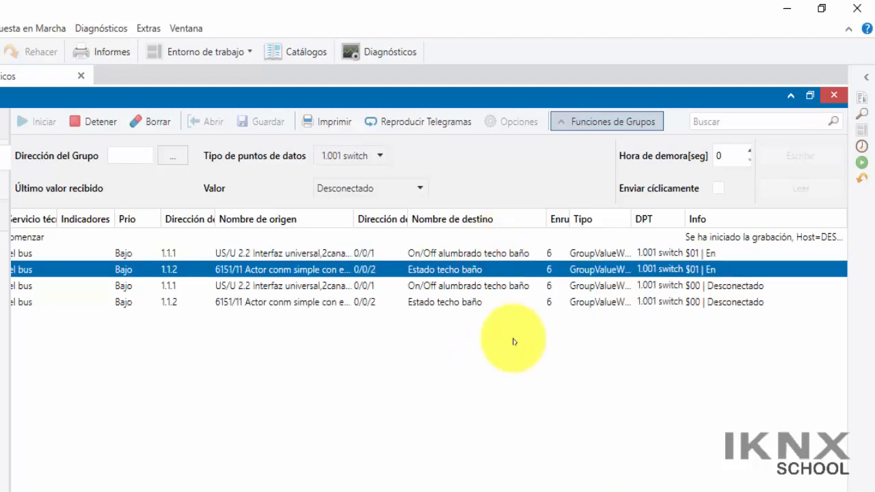
left_click(513, 286)
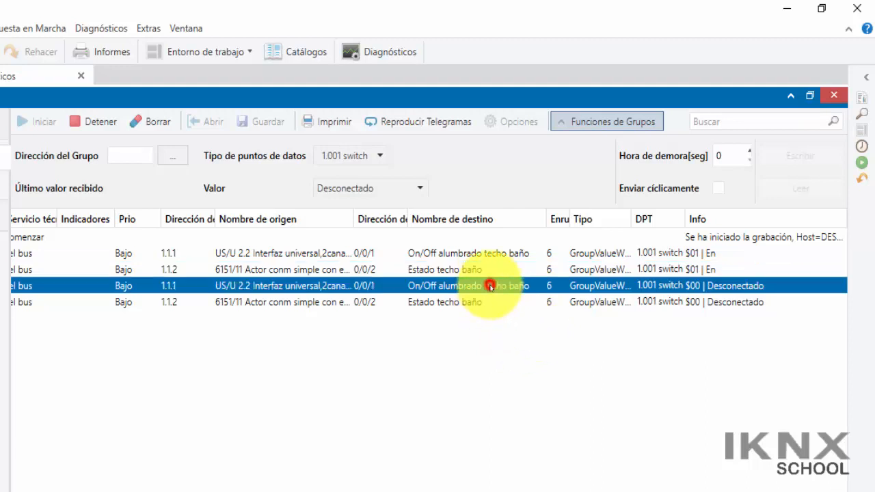
left_click(465, 302)
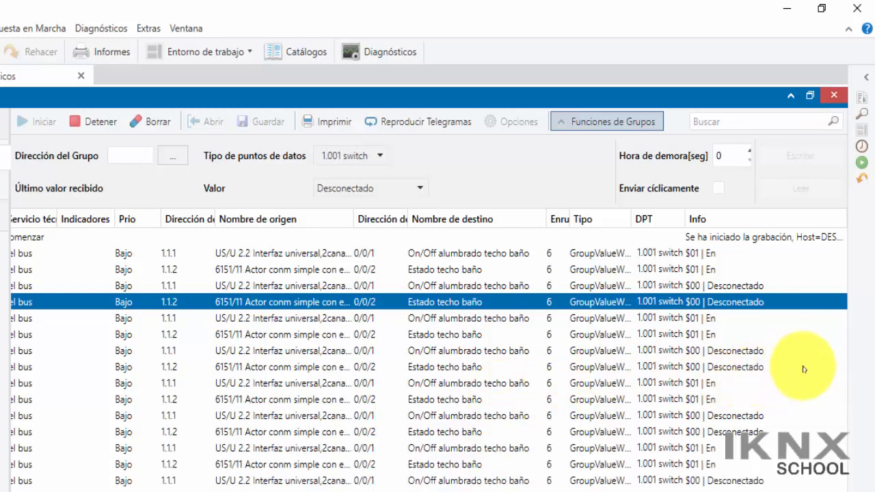
left_click(96, 126)
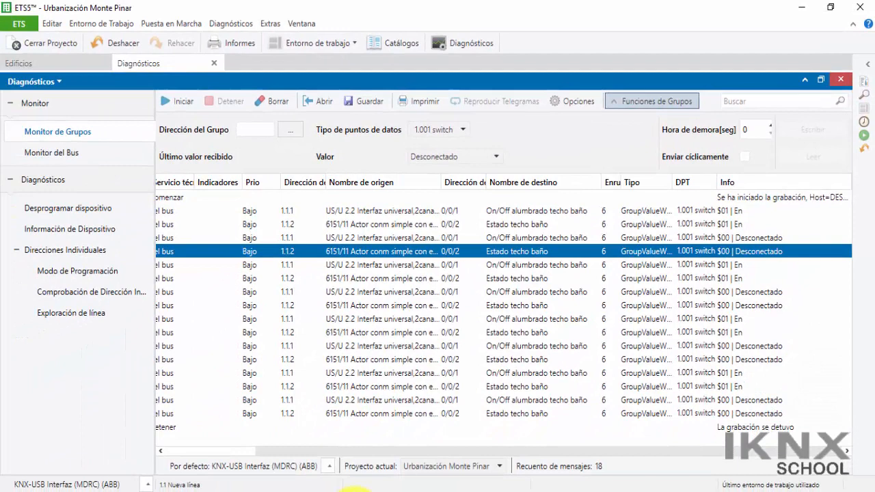
Step: Switch to the Chrome browser, go to iknxschool.es and open its Descargas page
left_click(348, 490)
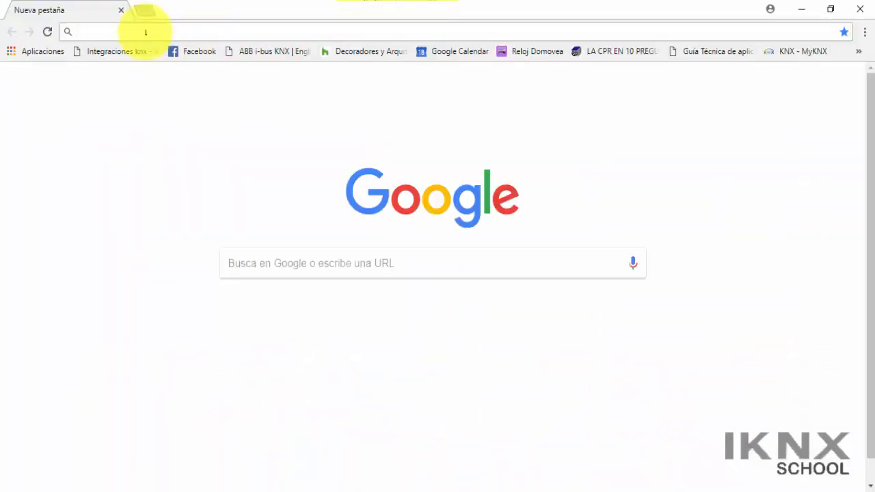
left_click(146, 32)
type("iknxschool.es")
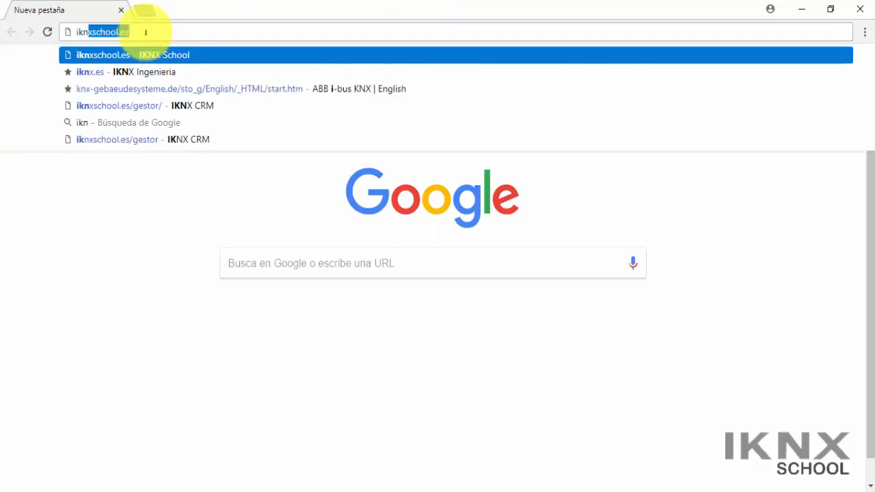
key("Return")
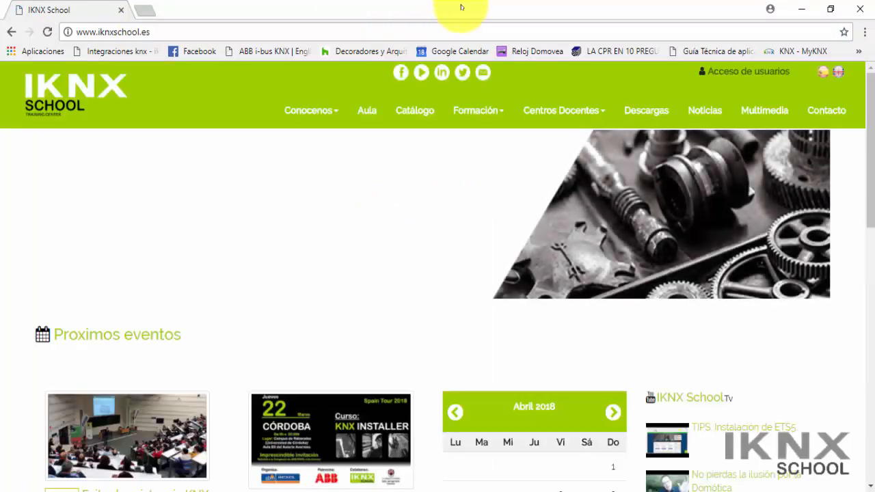
left_click(646, 110)
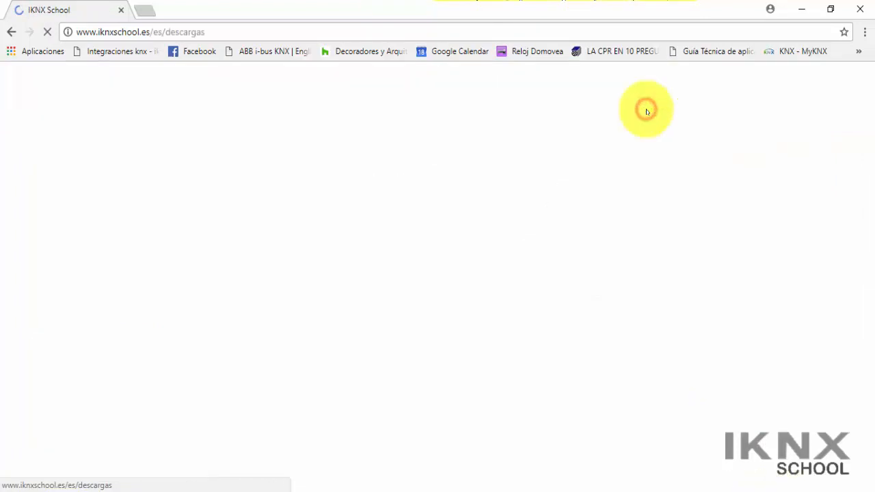
Step: Open the Proyecto Urbanización Monte Pinar folder inside the Recursos tutoriales YouTube downloads folder
mouse_move(871, 195)
left_mouse_down()
mouse_move(871, 223)
mouse_move(871, 205)
left_mouse_up()
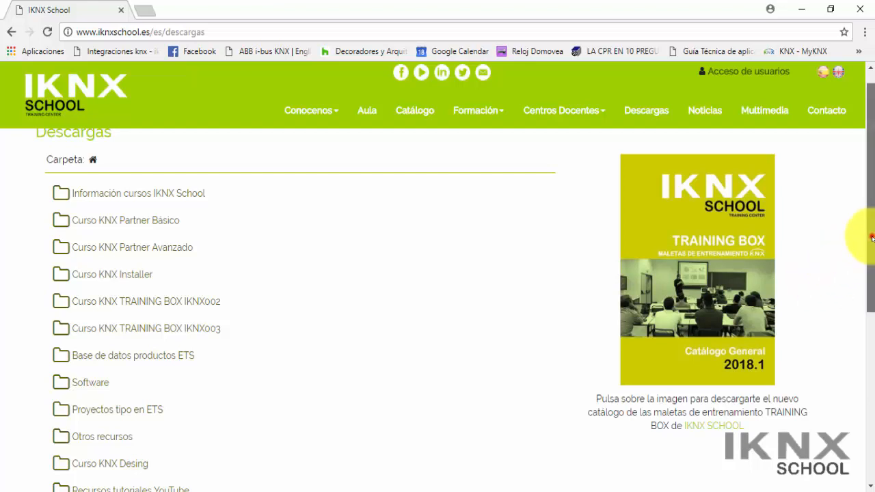
mouse_move(871, 237)
left_mouse_down()
mouse_move(861, 273)
mouse_move(859, 230)
left_mouse_up()
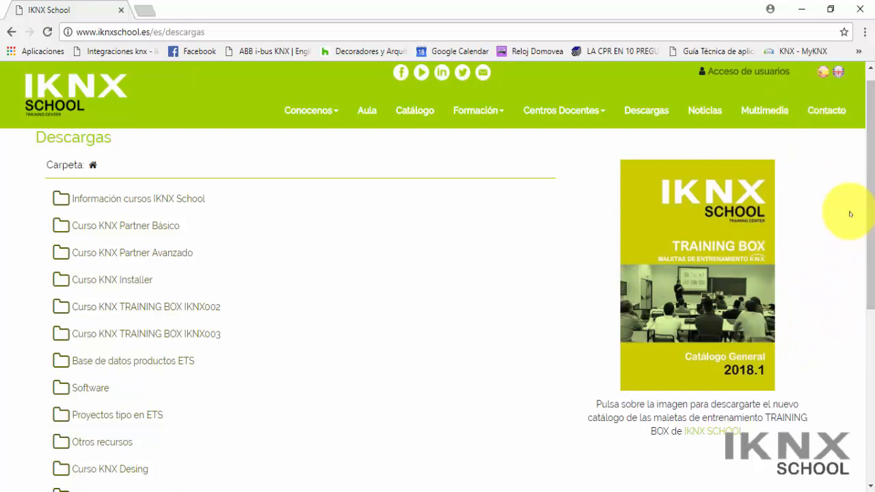
mouse_move(868, 176)
left_mouse_down()
mouse_move(865, 289)
mouse_move(867, 176)
left_mouse_up()
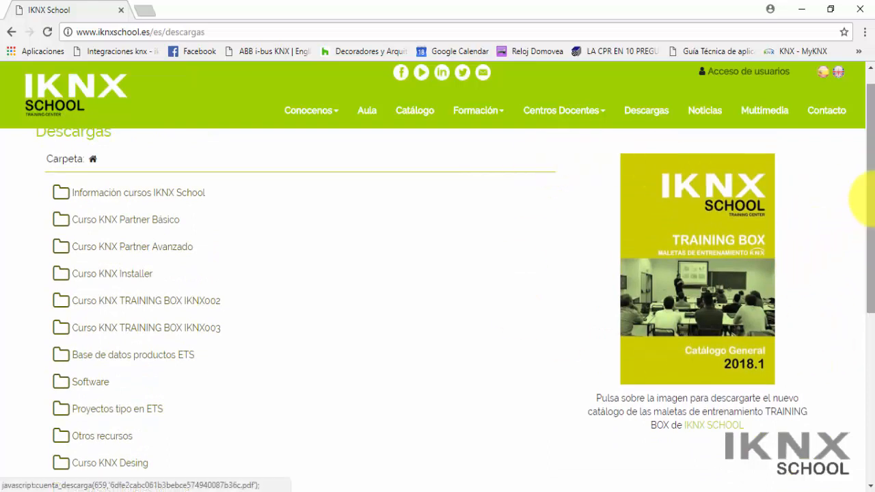
left_click_drag(868, 196, 863, 264)
left_click(107, 356)
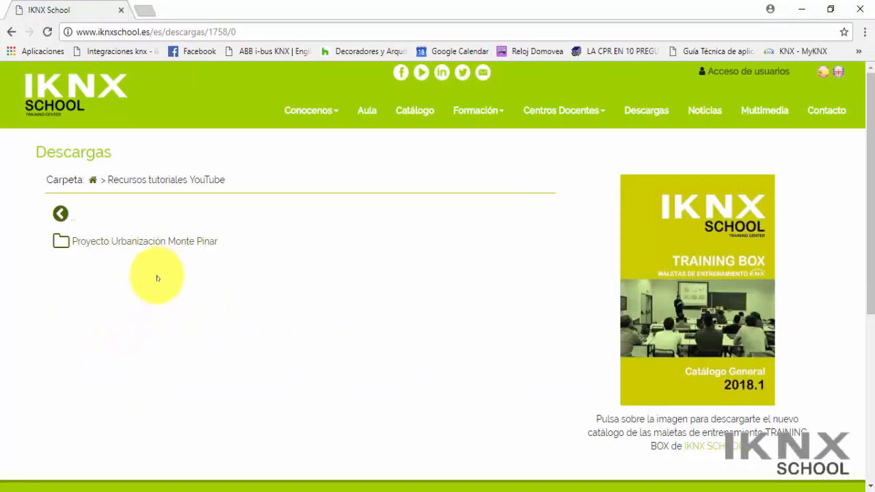
left_click(171, 242)
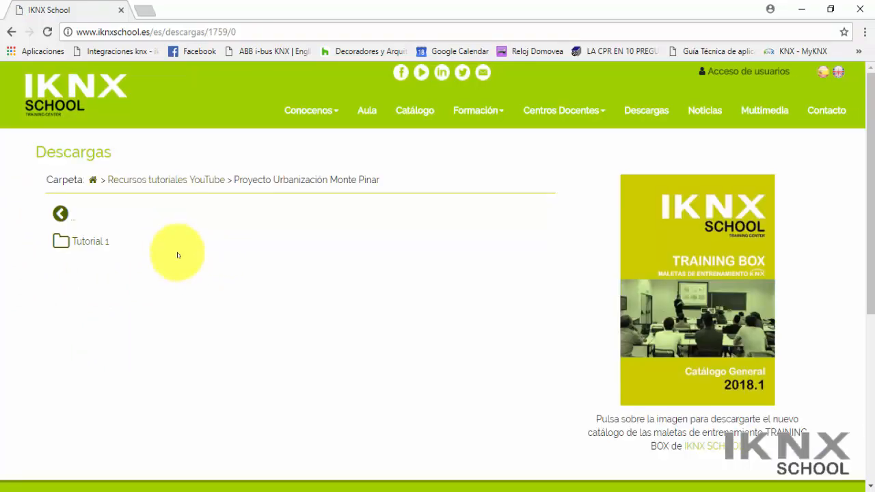